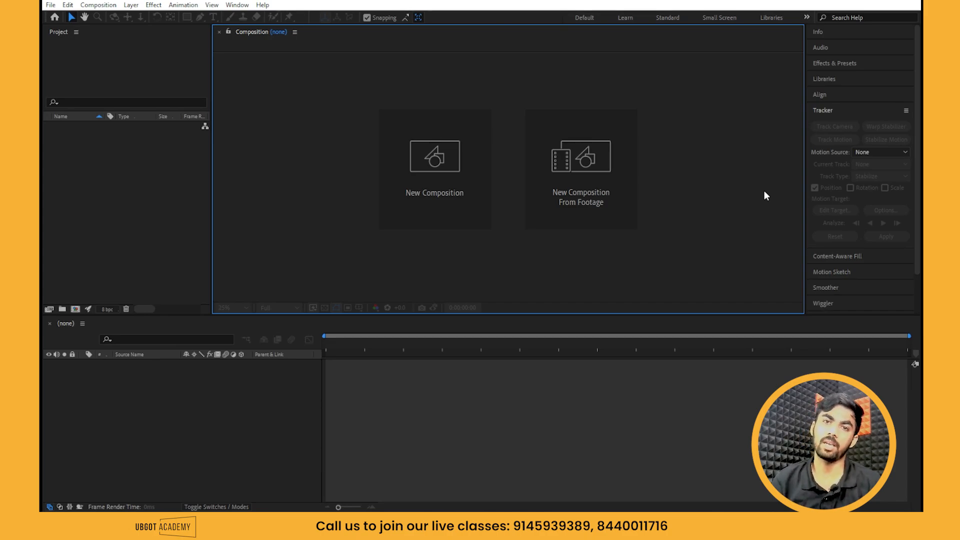
# Step: Import the 2818545-uhd_3840_2160_24fps clip from Downloads and create a composition from it
pyautogui.doubleClick(107, 186)
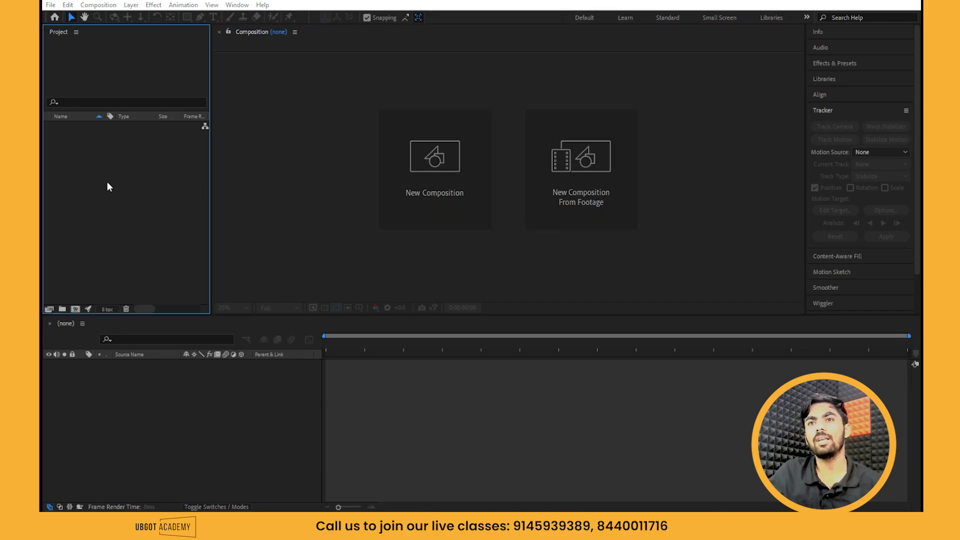
pyautogui.scroll(-3, 199, 145)
pyautogui.click(158, 183)
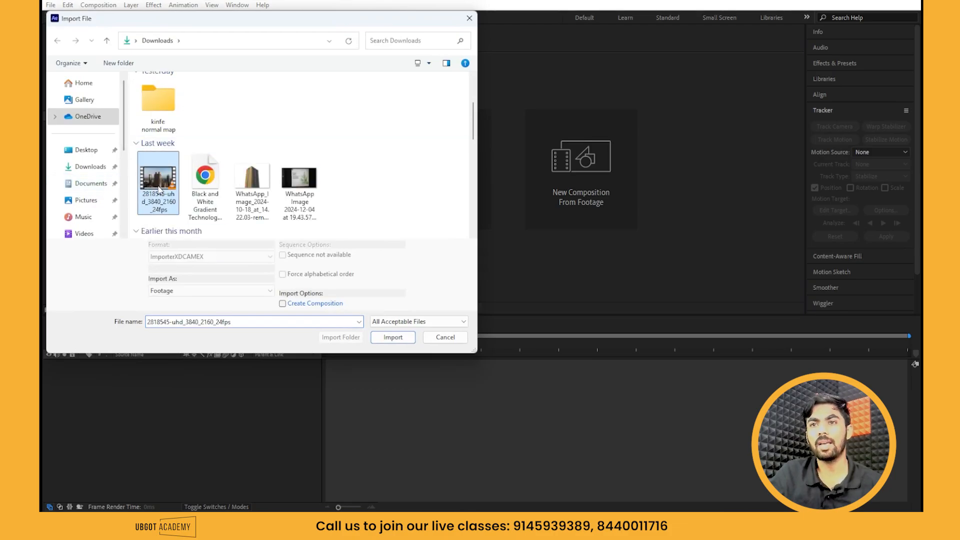
pyautogui.click(393, 337)
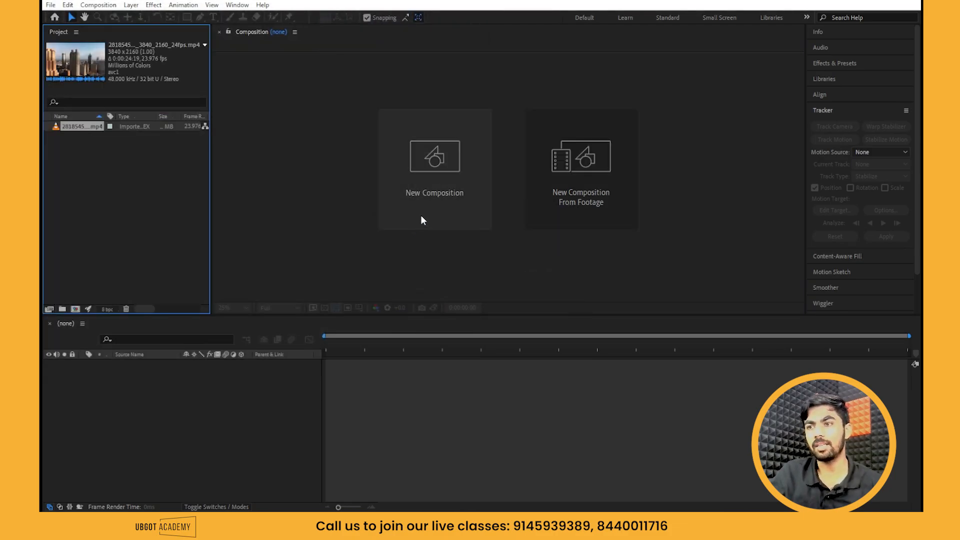
pyautogui.moveTo(140, 375); pyautogui.dragTo(147, 364)
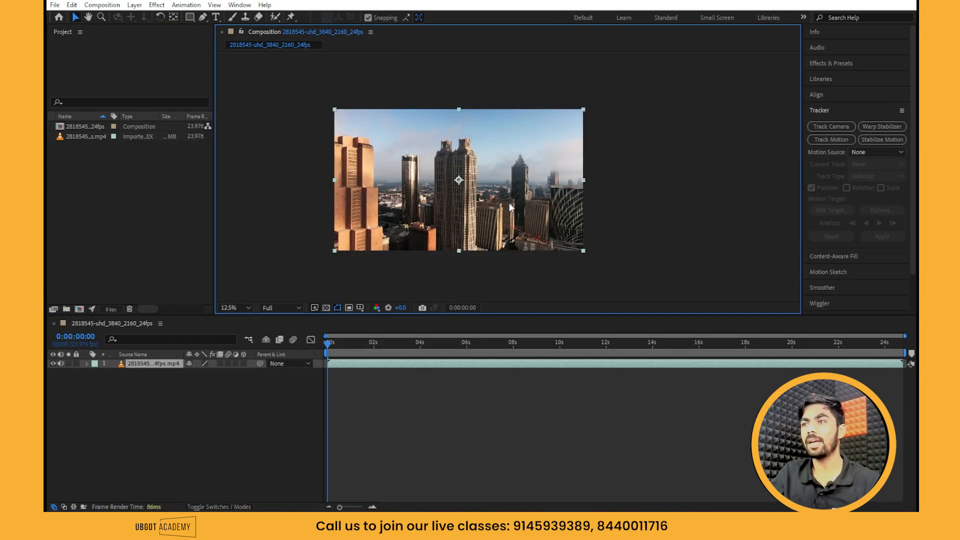
# Step: Start Track Motion on the footage layer and place Track Point 1 on the small dome between the two tower tops
pyautogui.click(161, 364)
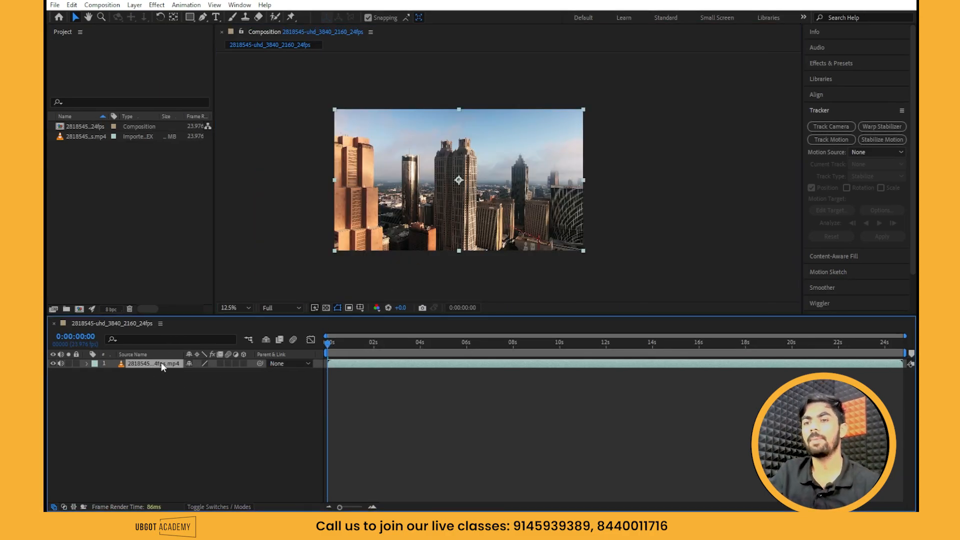
pyautogui.click(838, 137)
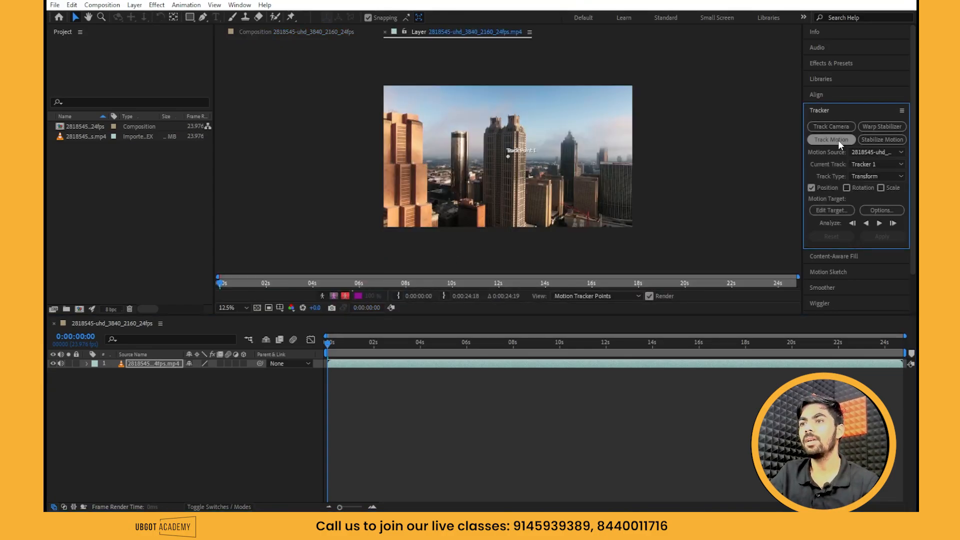
pyautogui.scroll(5, 509, 157)
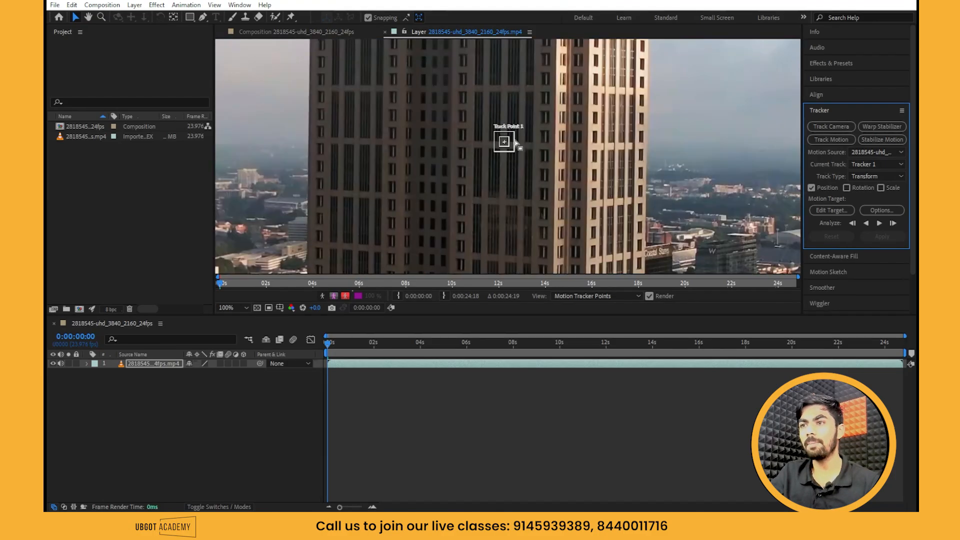
pyautogui.scroll(-4, 473, 169)
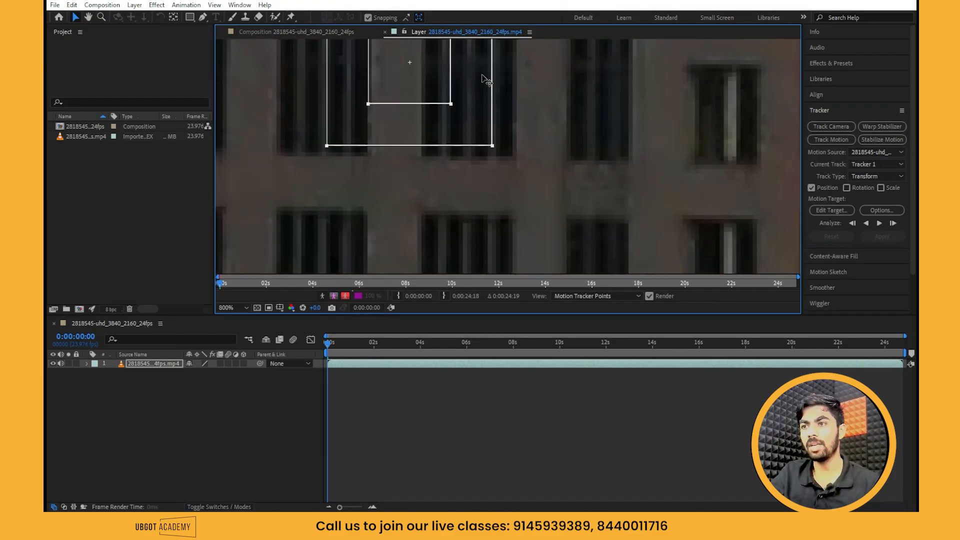
pyautogui.moveTo(528, 123); pyautogui.dragTo(597, 216)
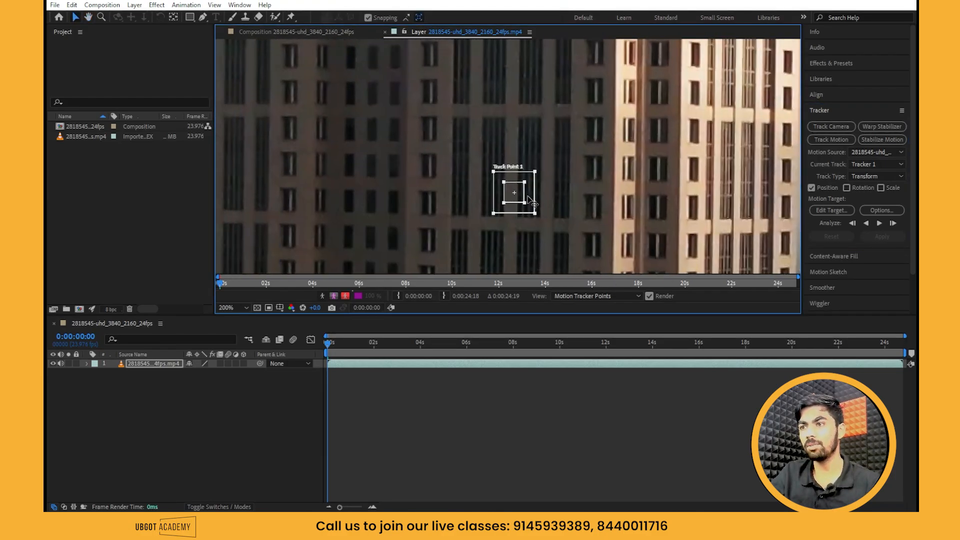
pyautogui.moveTo(533, 203); pyautogui.dragTo(520, 58)
pyautogui.press('space')
pyautogui.press('space')
pyautogui.press('space')
pyautogui.moveTo(505, 104); pyautogui.dragTo(550, 171)
pyautogui.scroll(1, 528, 166)
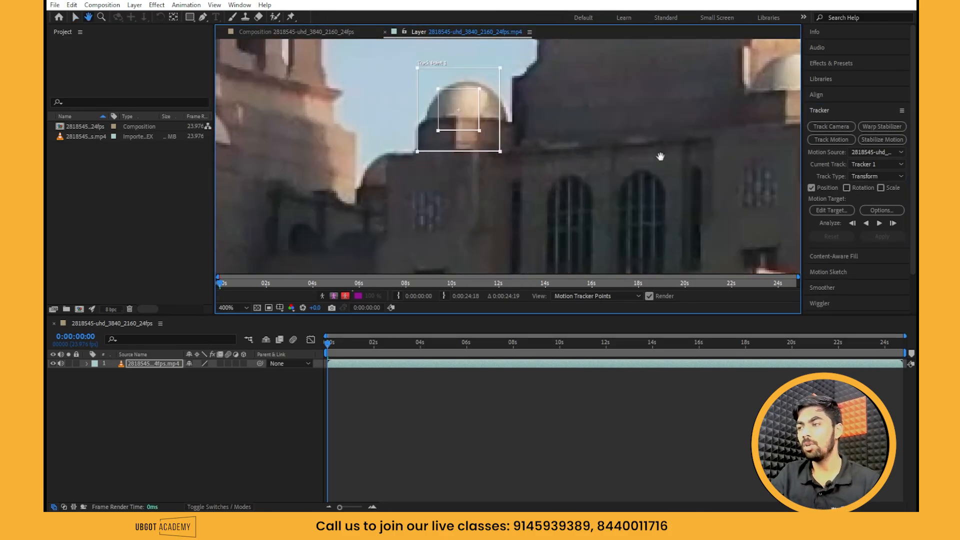
# Step: Analyze the dome's track point forward one frame at a time through the first half second of the clip
pyautogui.click(893, 223)
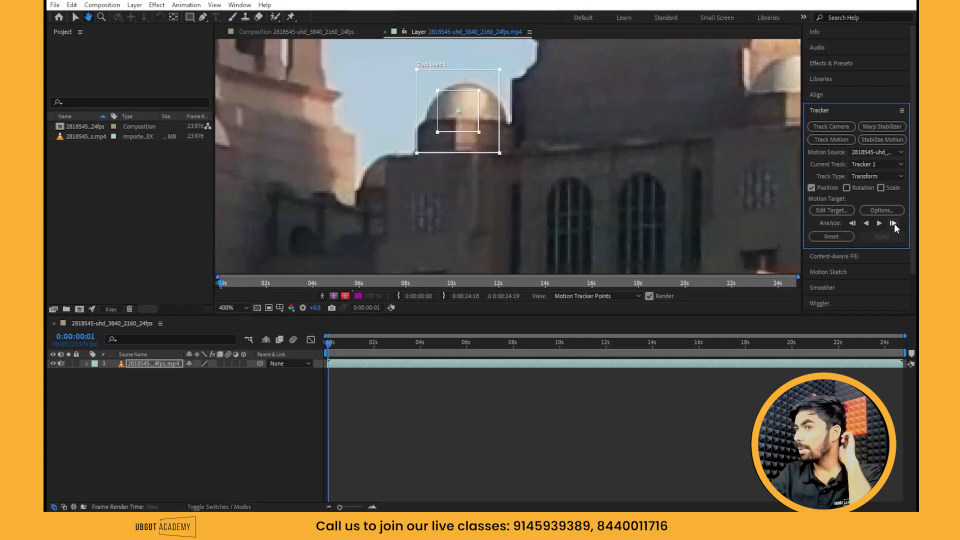
pyautogui.click(894, 223)
pyautogui.click(894, 223)
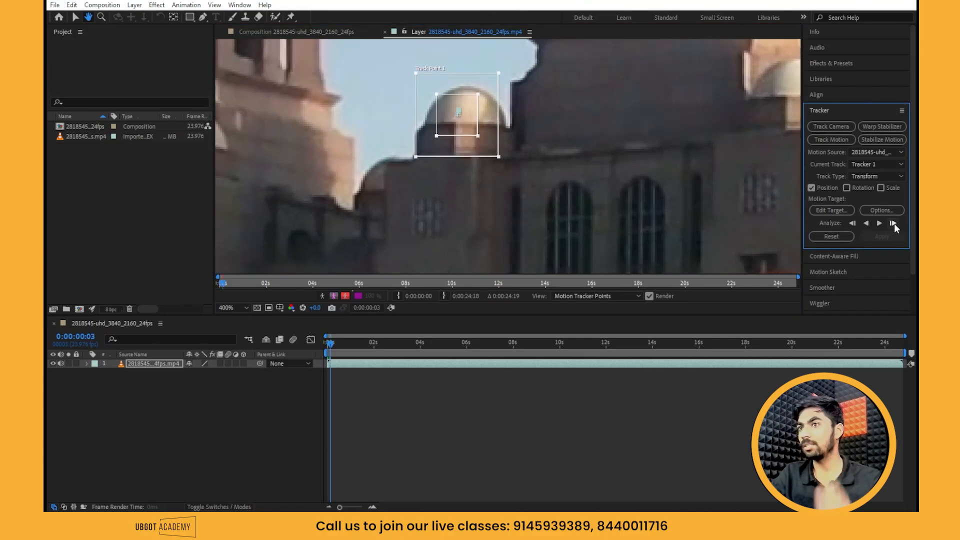
pyautogui.click(894, 223)
pyautogui.click(894, 223)
pyautogui.click(894, 224)
pyautogui.click(894, 223)
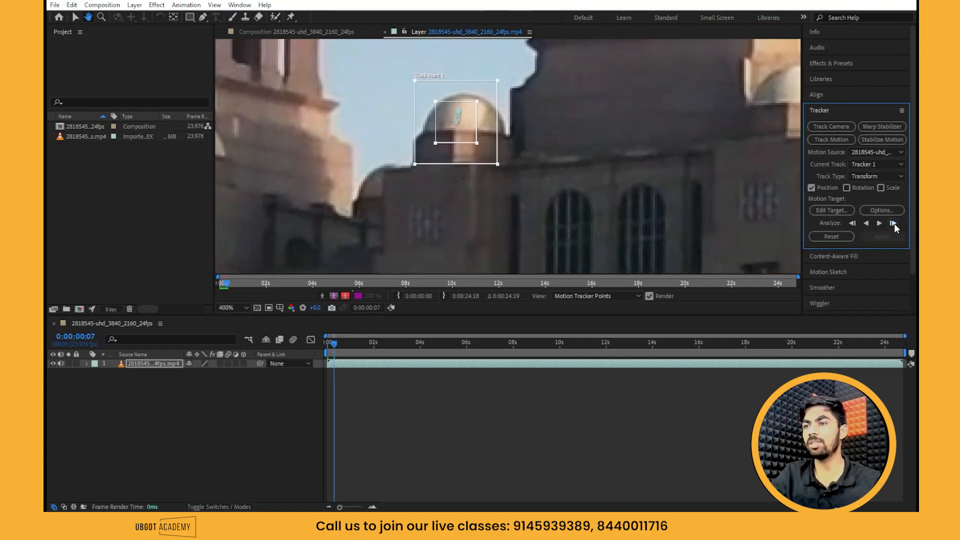
pyautogui.click(894, 223)
pyautogui.click(894, 223)
pyautogui.click(894, 223)
pyautogui.click(894, 223)
pyautogui.click(894, 223)
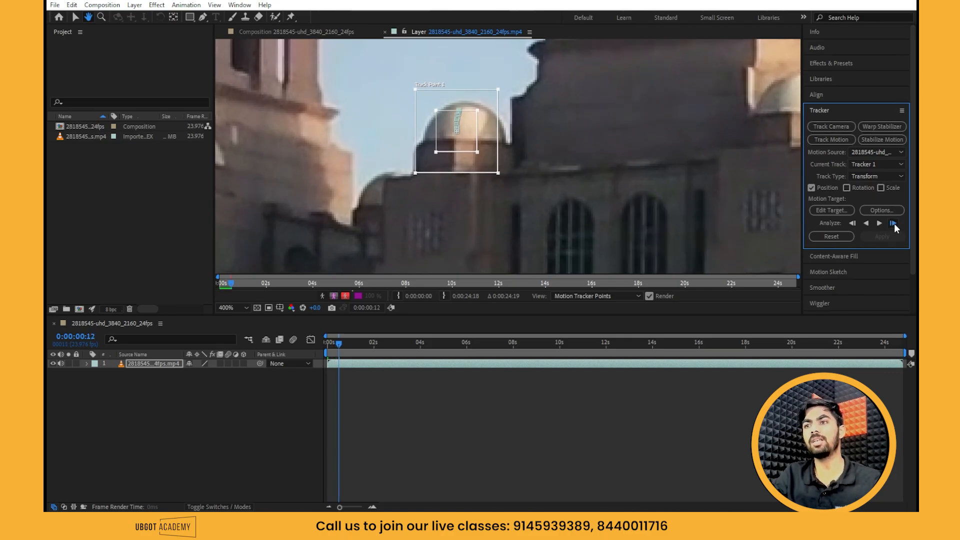
pyautogui.click(893, 223)
pyautogui.click(894, 224)
# Step: Undo the frame-by-frame tracking analysis back to the first frame
pyautogui.hotkey('ctrl', 'z')
pyautogui.hotkey('ctrl', 'z')
pyautogui.hotkey('ctrl', 'z')
pyautogui.hotkey('ctrl', 'z')
pyautogui.hotkey('ctrl', 'z')
pyautogui.hotkey('ctrl', 'z')
pyautogui.hotkey('ctrl', 'z')
pyautogui.hotkey('ctrl', 'z')
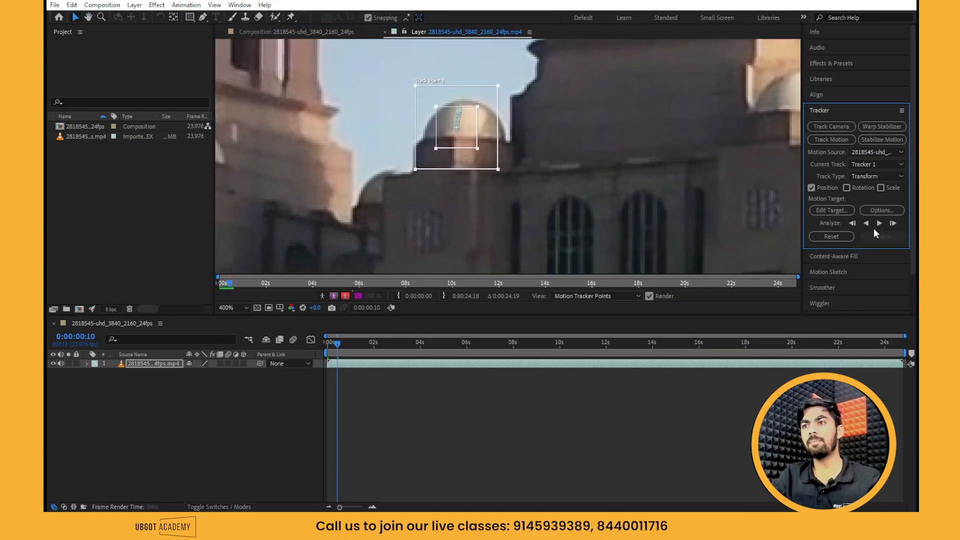
pyautogui.hotkey('ctrl', 'z')
pyautogui.hotkey('ctrl', 'z')
pyautogui.hotkey('ctrl', 'z')
pyautogui.hotkey('ctrl', 'z')
pyautogui.hotkey('ctrl', 'z')
pyautogui.hotkey('ctrl', 'z')
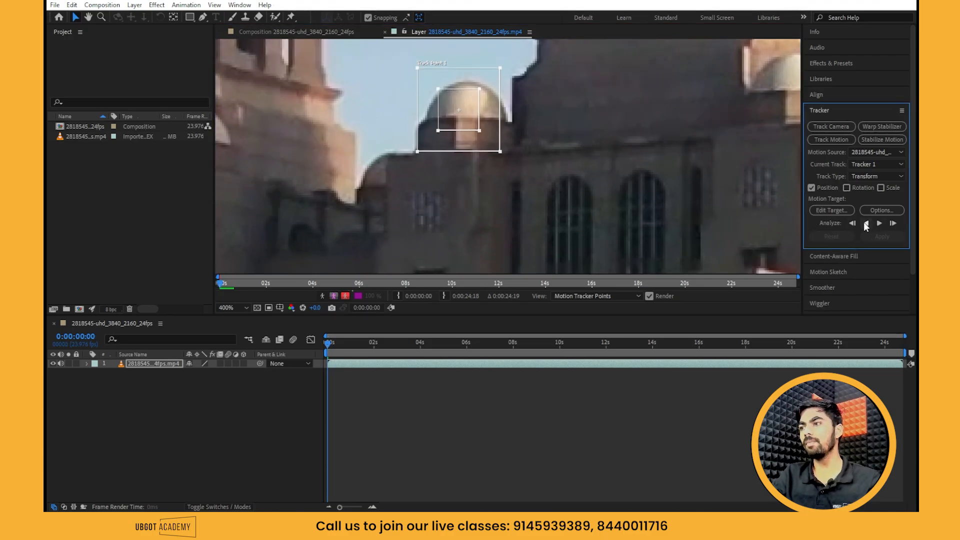
# Step: Reposition Track Point 1 over the dome's right edge against the sky and analyze the whole clip forward
pyautogui.moveTo(472, 109); pyautogui.dragTo(503, 105)
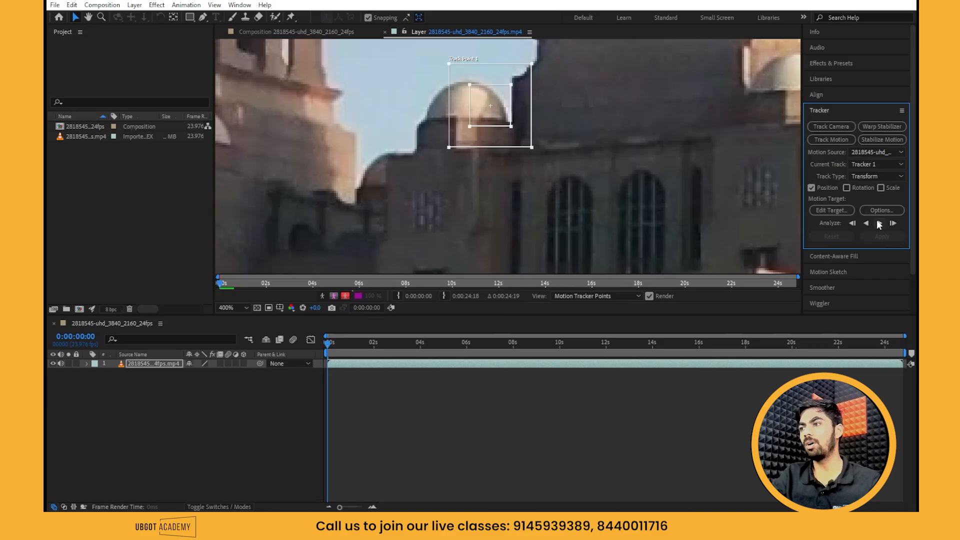
pyautogui.click(879, 223)
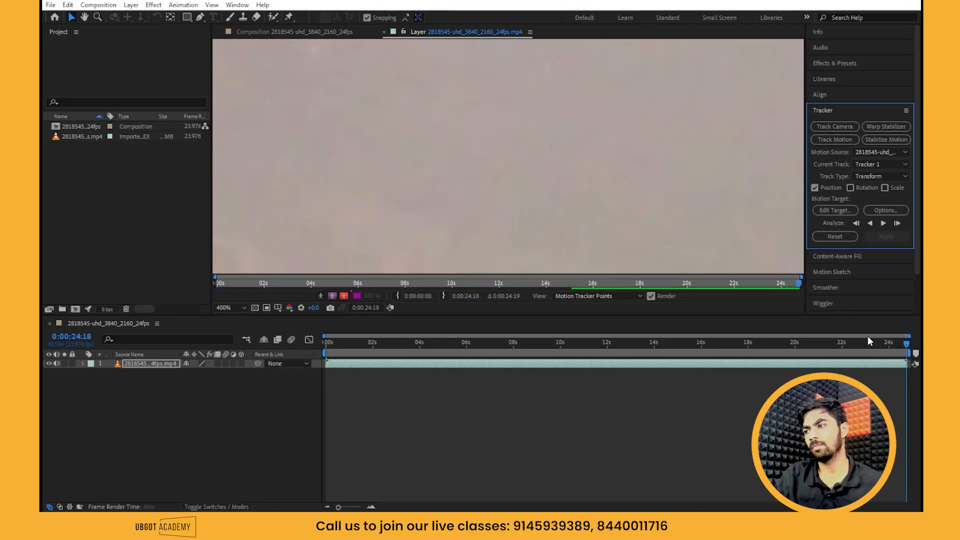
# Step: Go to 0:00:04:16 and examine the tracked point and its motion path around the dome
pyautogui.moveTo(860, 347); pyautogui.dragTo(437, 341)
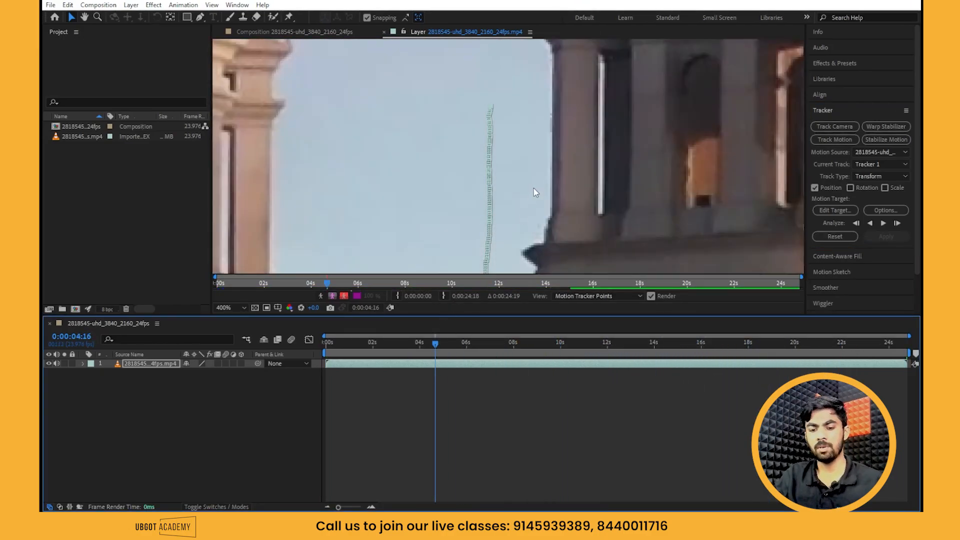
pyautogui.scroll(-5, 533, 188)
pyautogui.scroll(5, 513, 238)
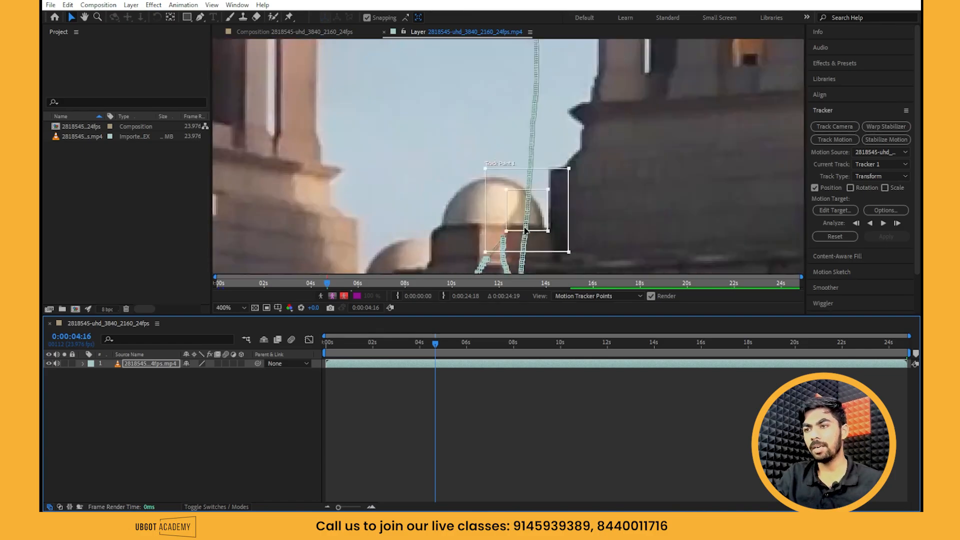
pyautogui.scroll(1, 526, 230)
pyautogui.scroll(-2, 520, 94)
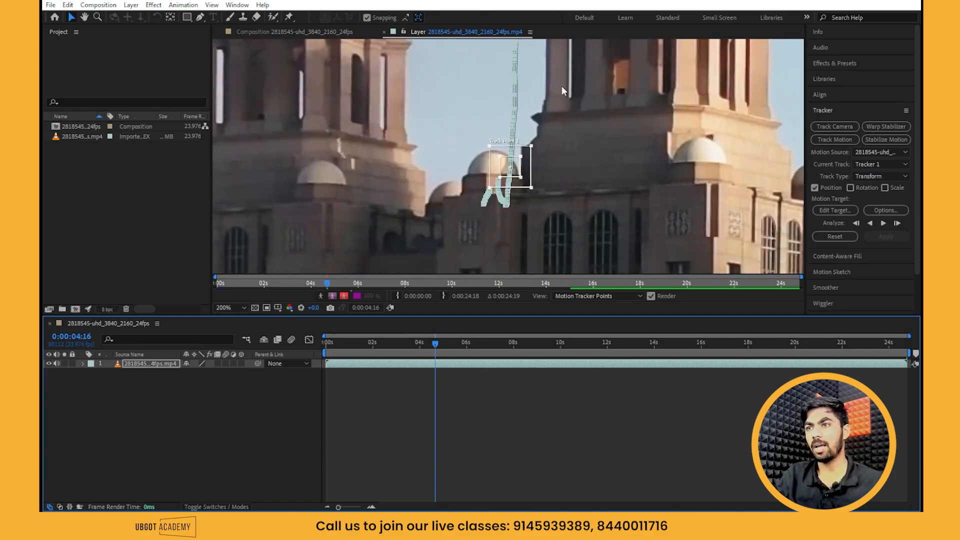
pyautogui.moveTo(562, 88); pyautogui.dragTo(574, 160)
pyautogui.scroll(-1, 538, 212)
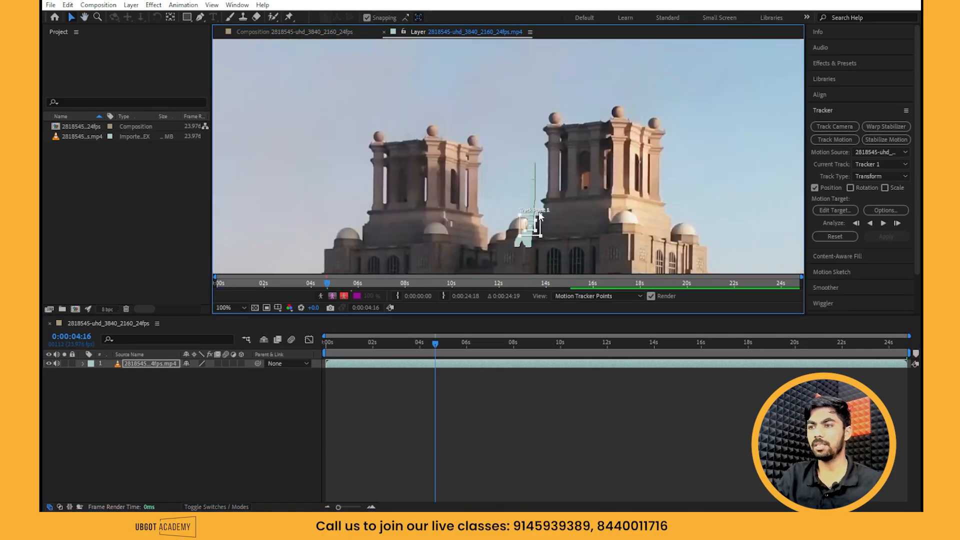
pyautogui.scroll(2, 531, 210)
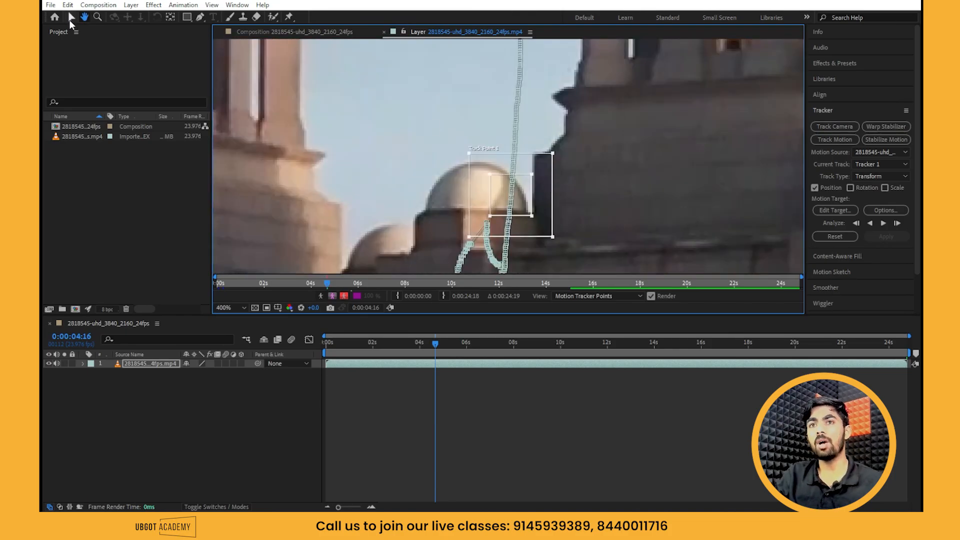
pyautogui.click(71, 18)
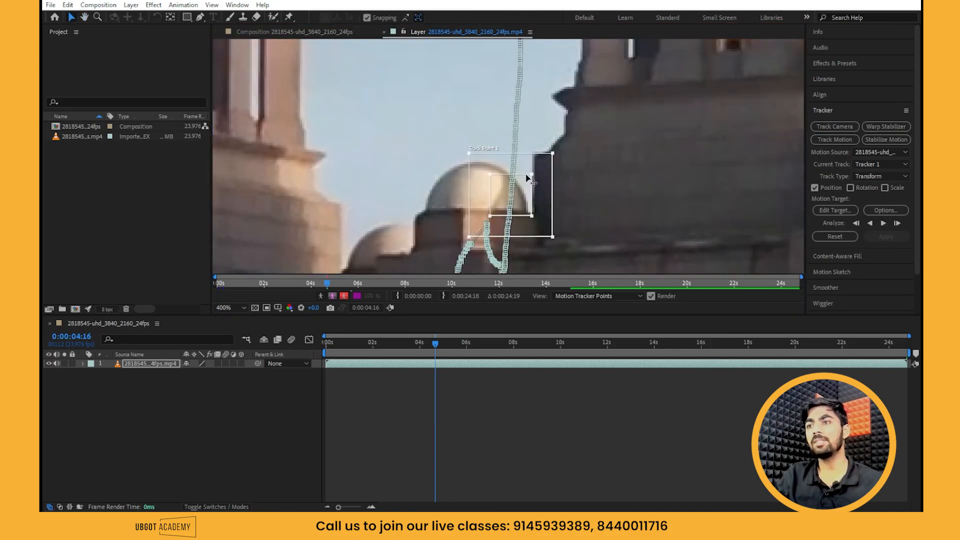
# Step: Add a null object to the composition
pyautogui.rightClick(185, 417)
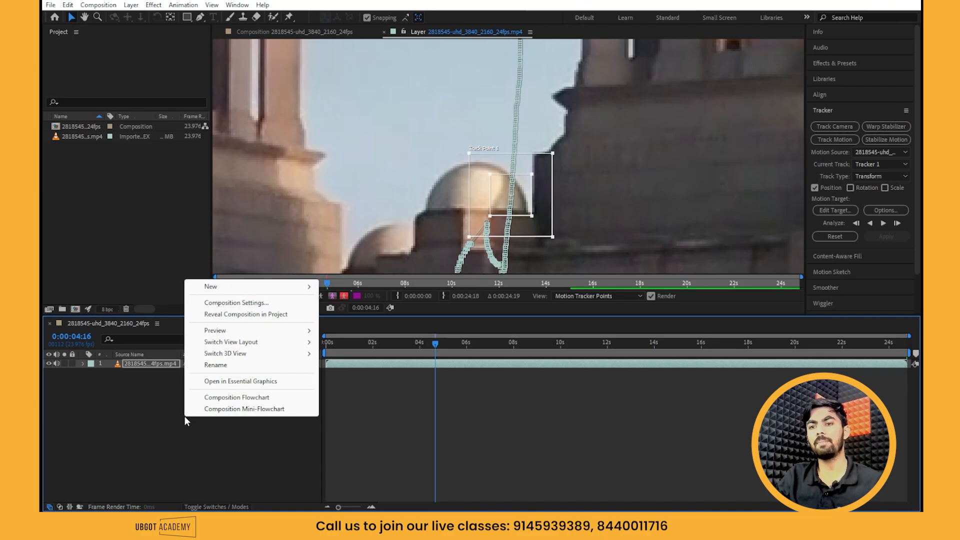
pyautogui.moveTo(218, 288)
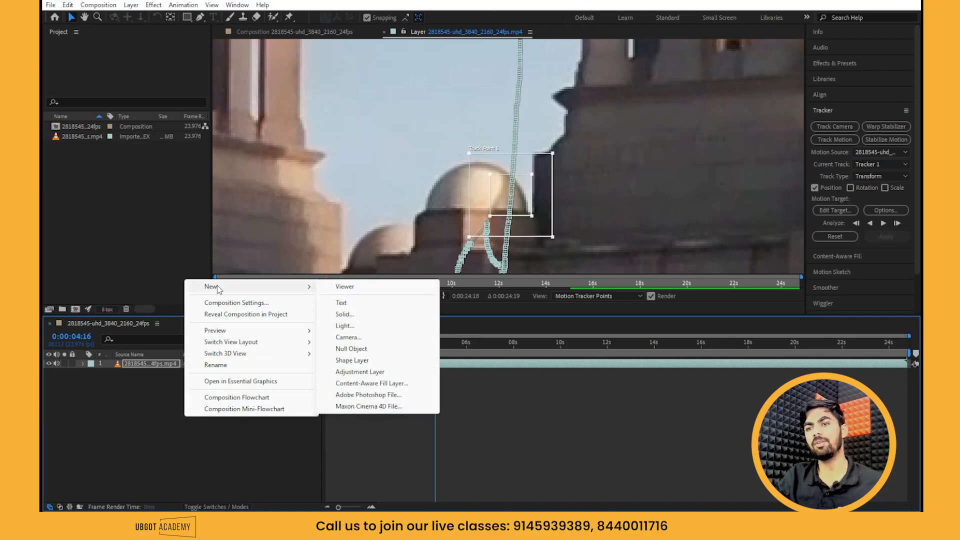
pyautogui.click(352, 349)
pyautogui.click(184, 405)
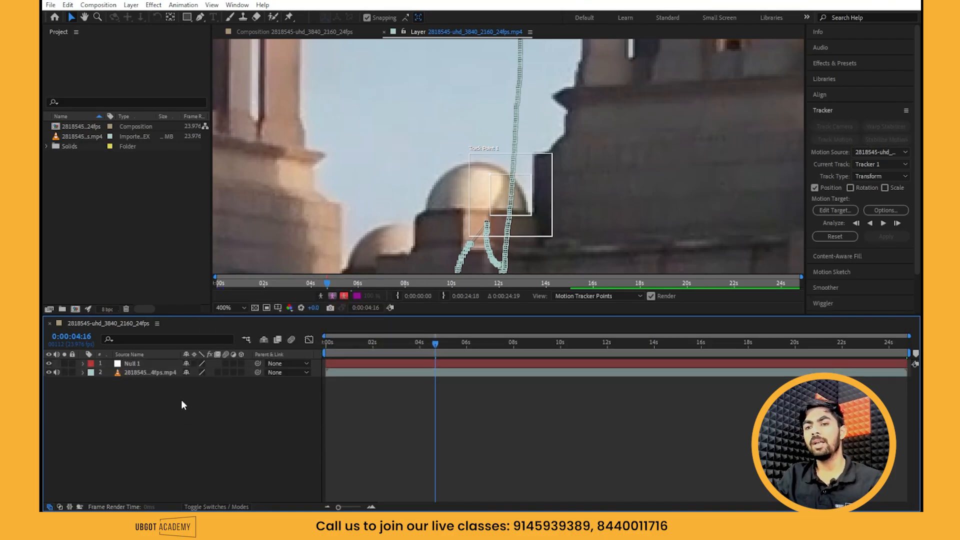
# Step: Set the tracker's motion target to the Null 1 layer
pyautogui.click(139, 367)
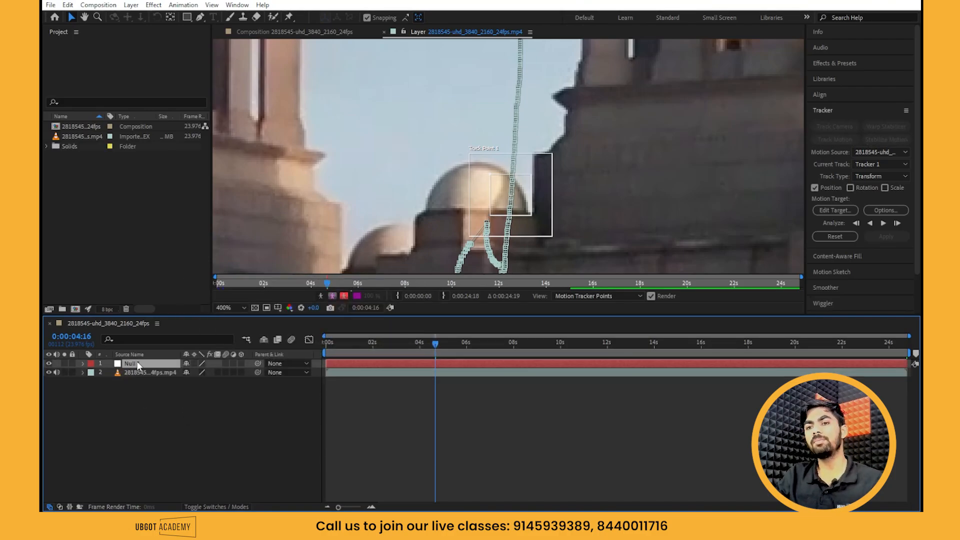
pyautogui.click(832, 211)
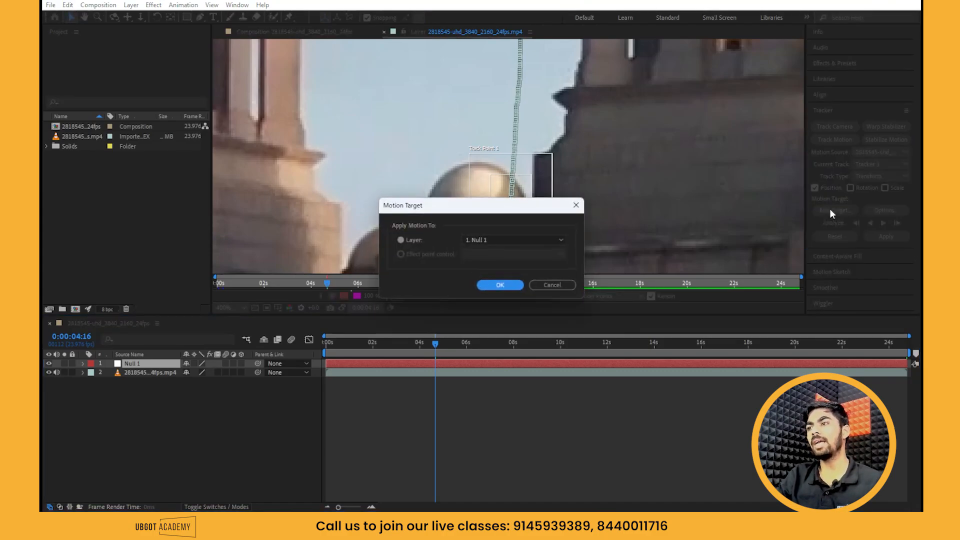
pyautogui.click(532, 243)
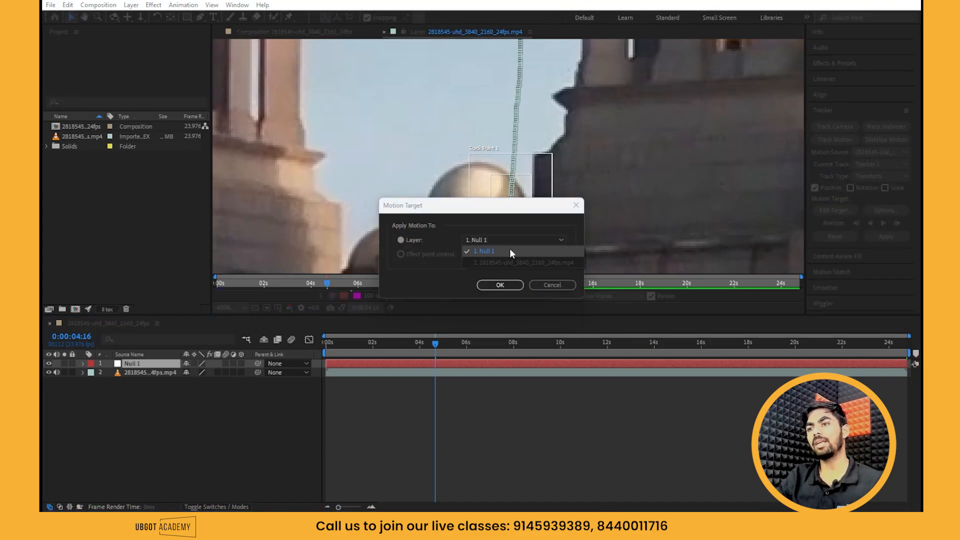
pyautogui.click(511, 251)
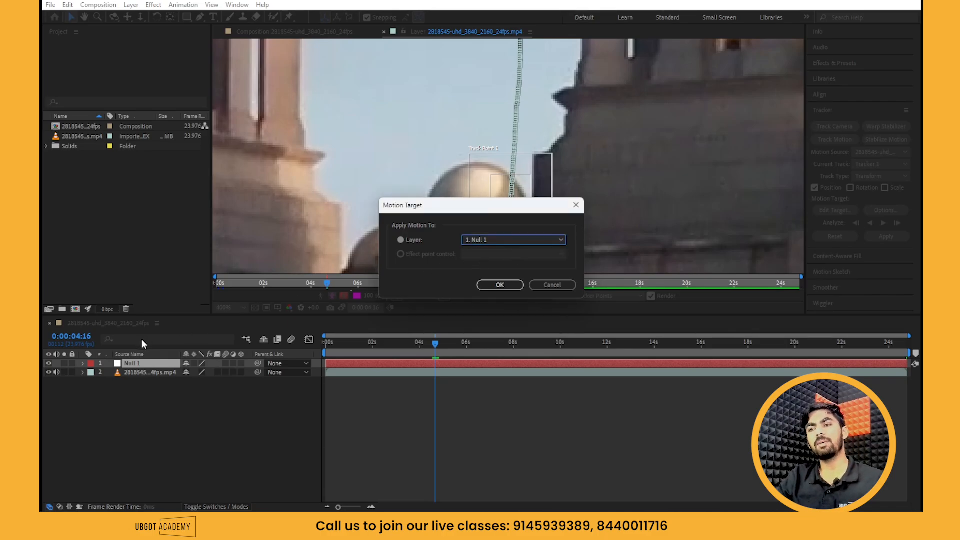
pyautogui.click(499, 285)
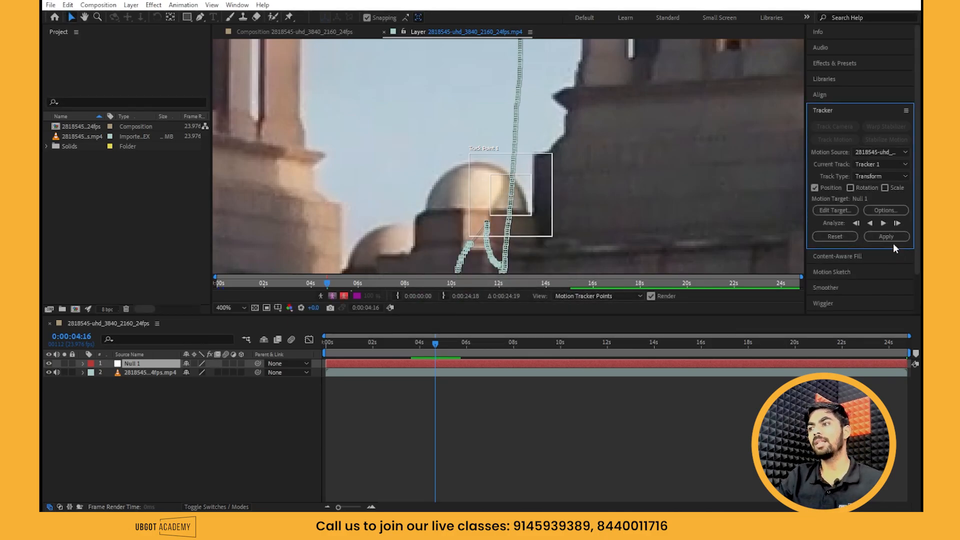
# Step: Apply the tracked motion to the null with Apply Dimensions set to X and Y
pyautogui.click(890, 237)
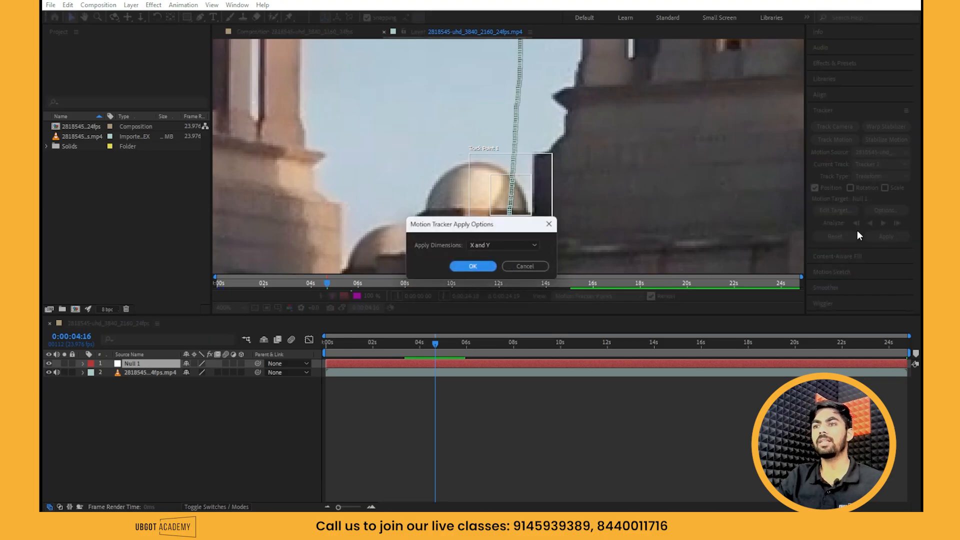
pyautogui.click(479, 247)
pyautogui.click(480, 245)
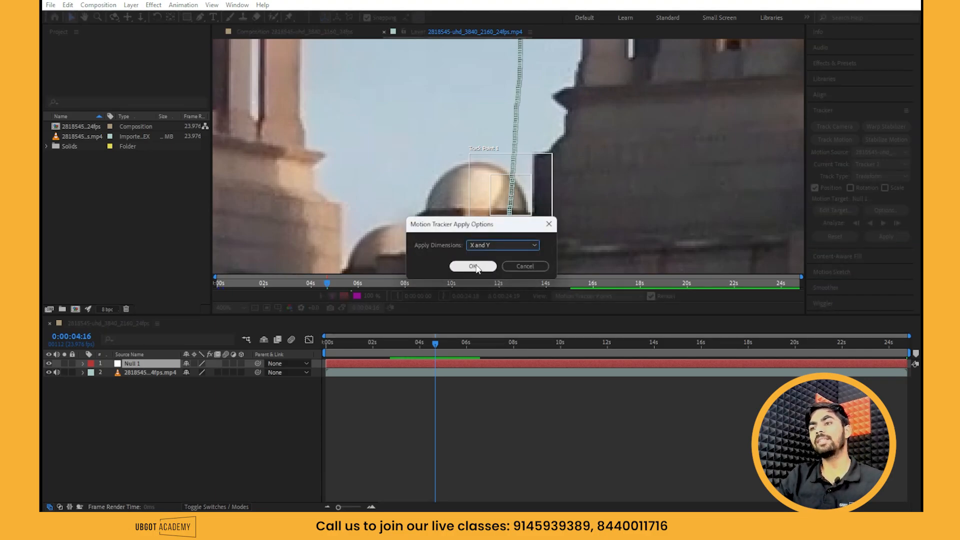
pyautogui.click(480, 266)
# Step: Import images (1).jpg from Downloads and add it to the composition as the top layer
pyautogui.doubleClick(80, 187)
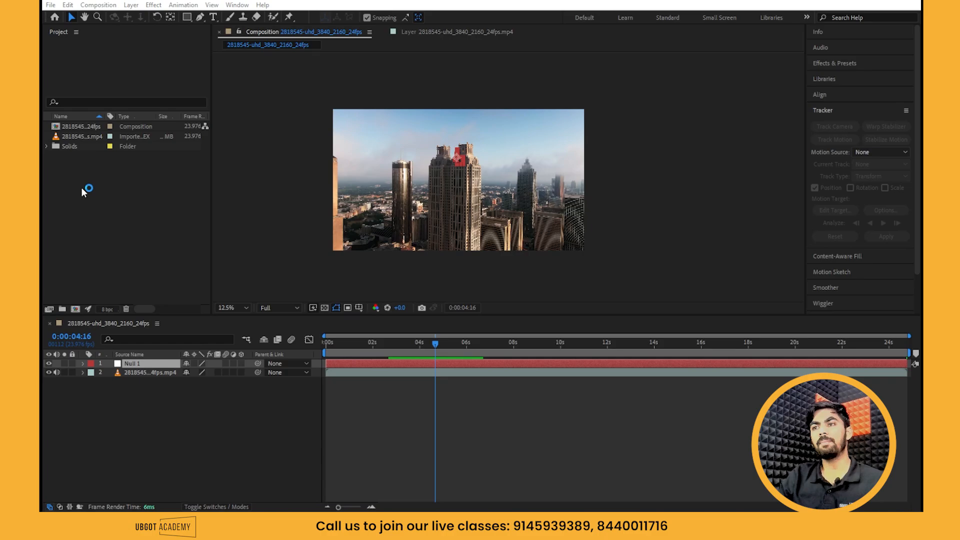
pyautogui.scroll(-5, 205, 124)
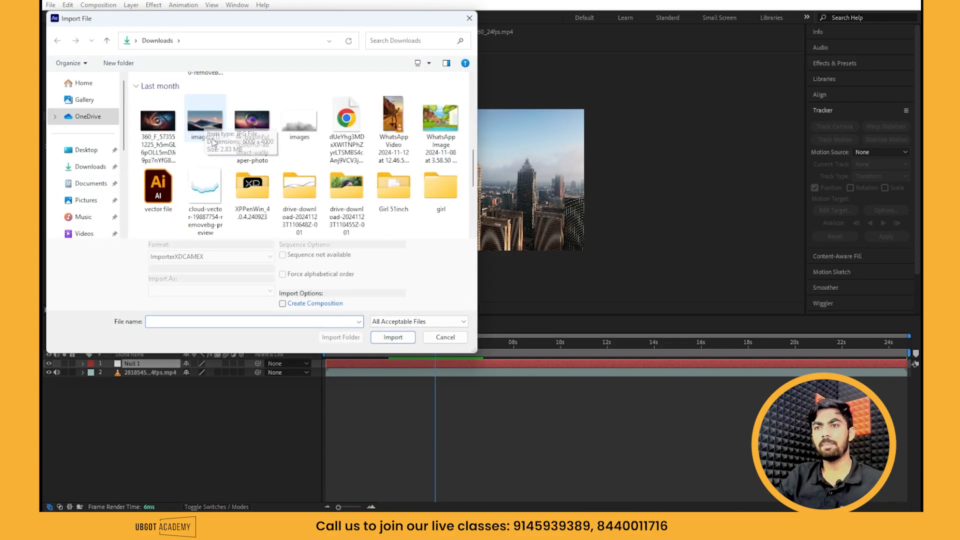
pyautogui.click(205, 120)
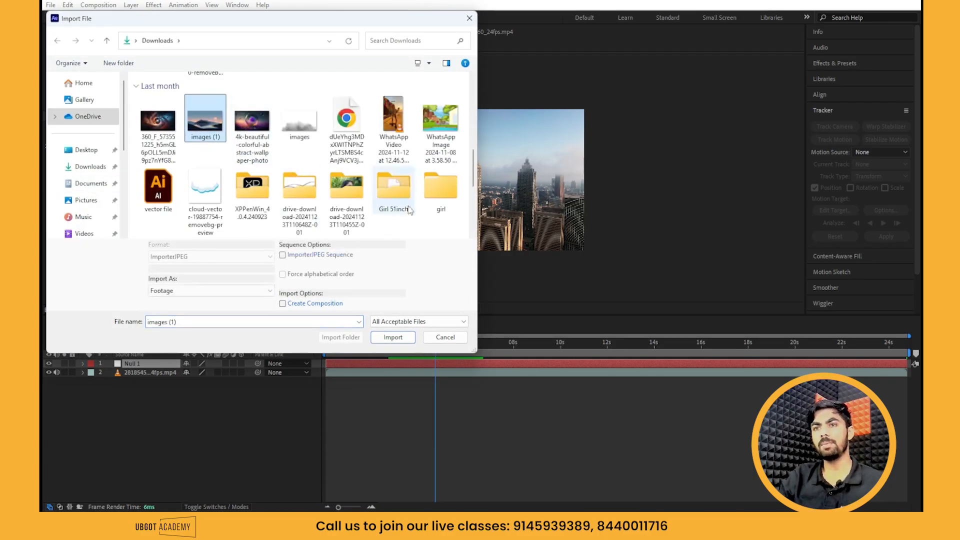
pyautogui.click(393, 338)
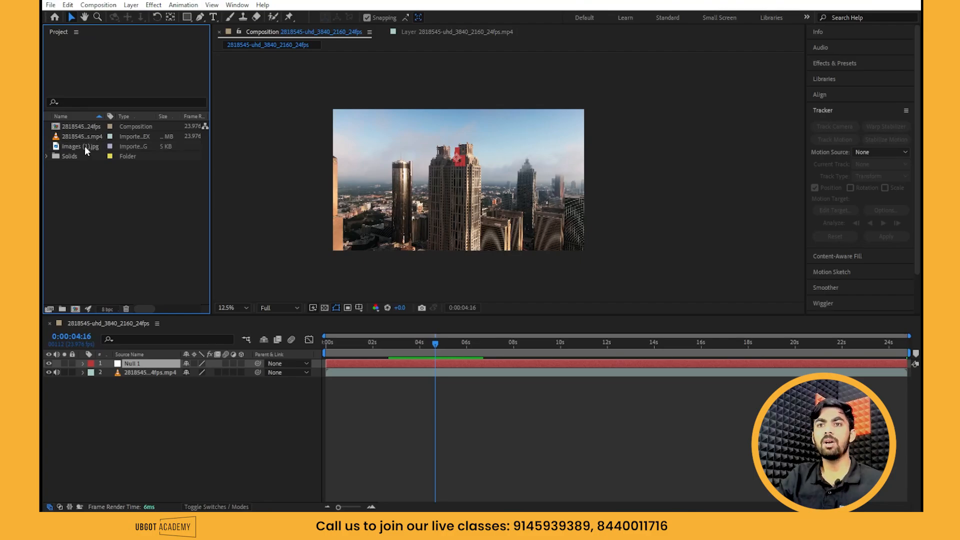
pyautogui.moveTo(86, 147); pyautogui.dragTo(204, 361)
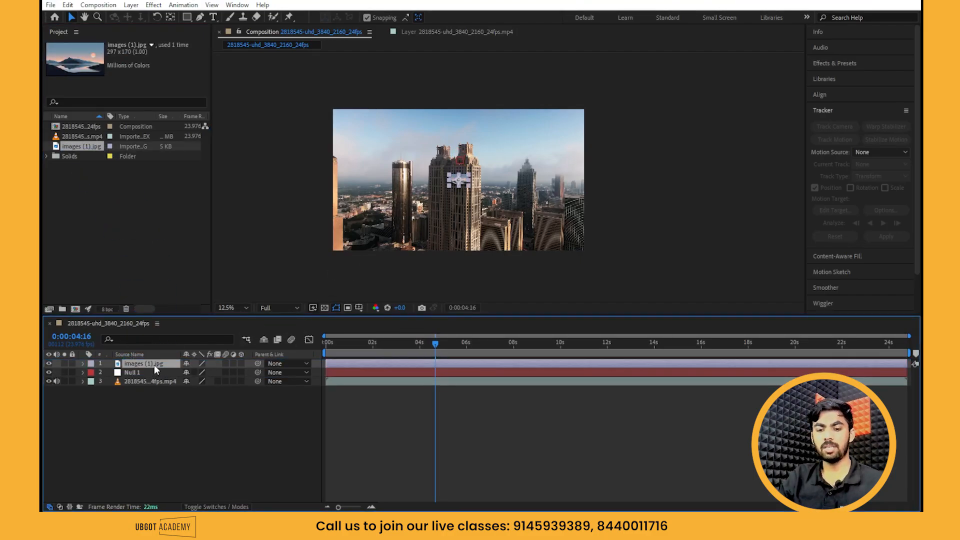
# Step: Set the images (1).jpg layer's scale to 94% and parent the layer to Null 1
pyautogui.press('s')
pyautogui.moveTo(202, 374); pyautogui.dragTo(207, 373)
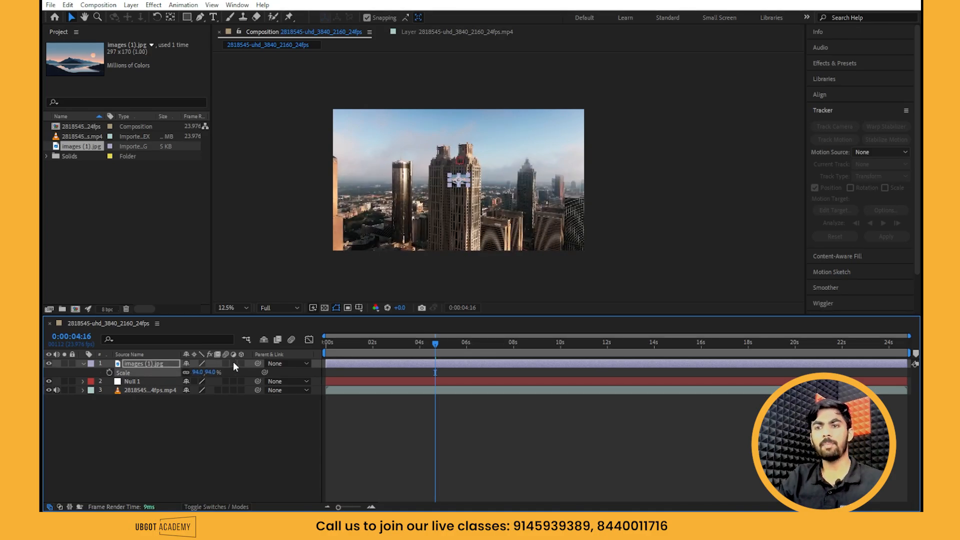
pyautogui.click(245, 249)
pyautogui.click(158, 363)
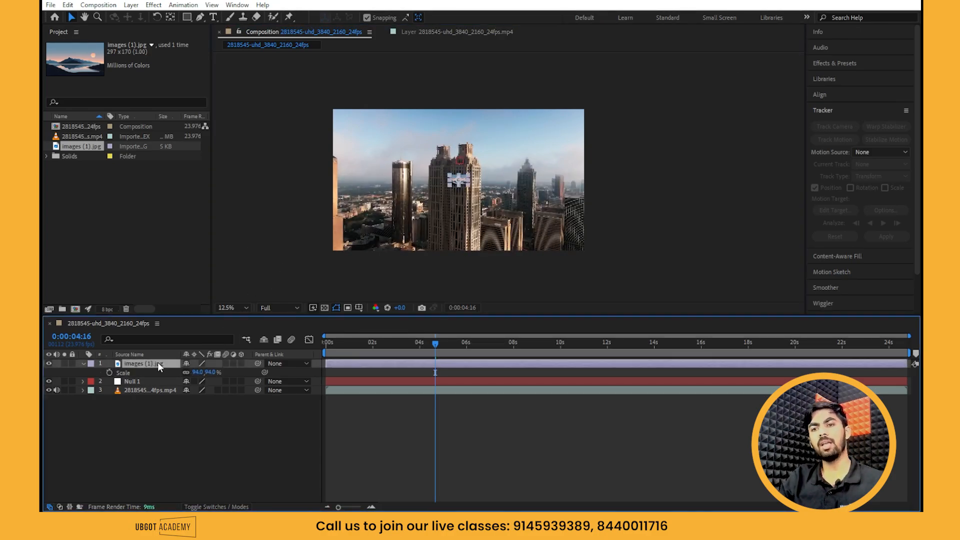
pyautogui.moveTo(258, 364); pyautogui.dragTo(146, 404)
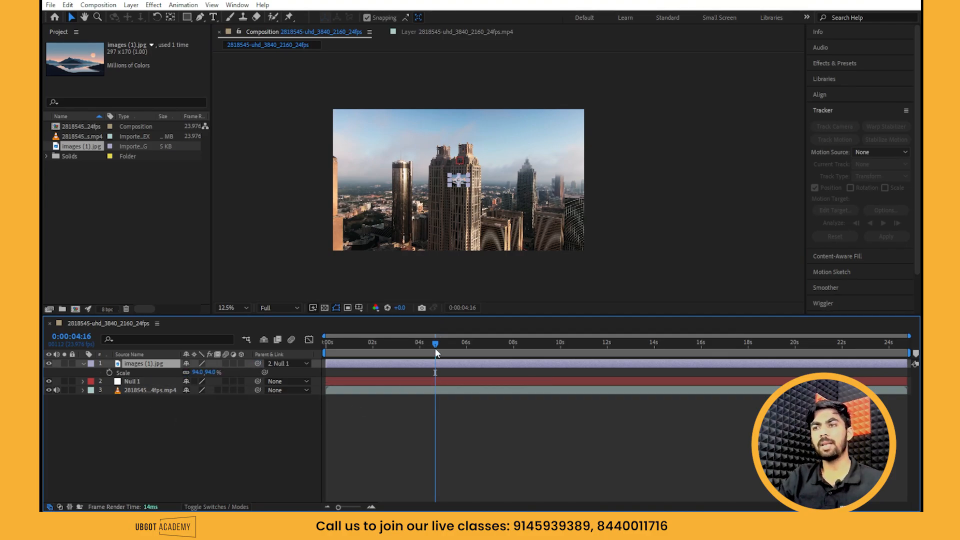
# Step: Preview the composition from 0:00:00:00 and examine how the parented image follows the tower
pyautogui.moveTo(435, 347); pyautogui.dragTo(304, 344)
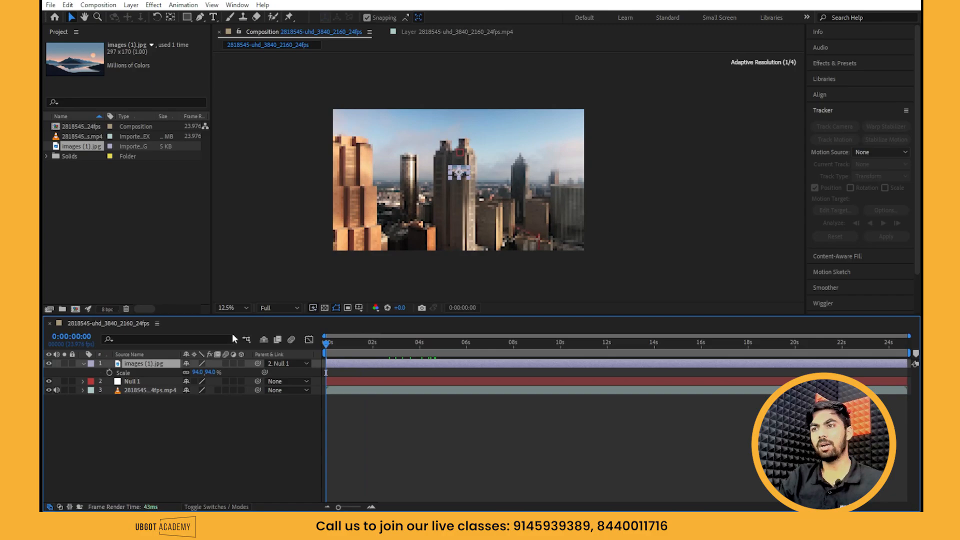
pyautogui.click(687, 221)
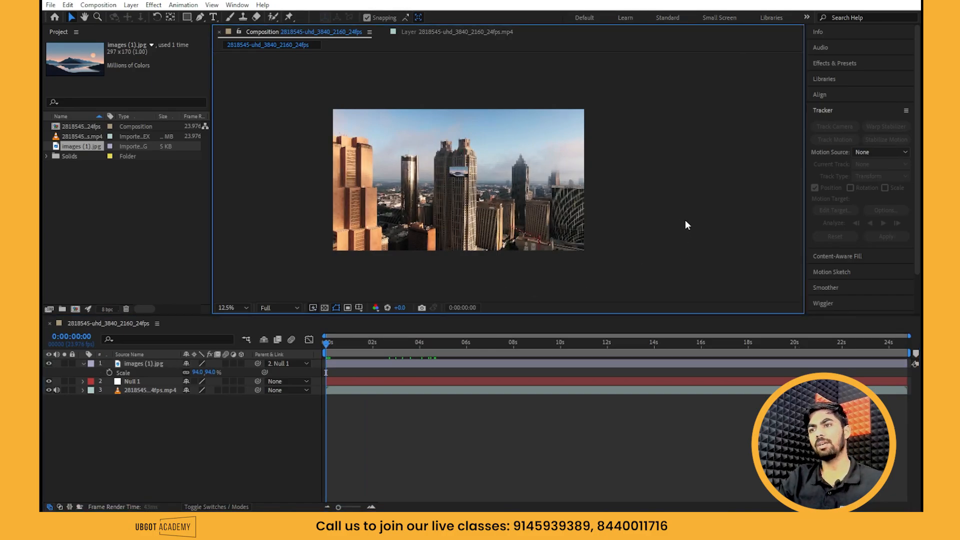
pyautogui.press('space')
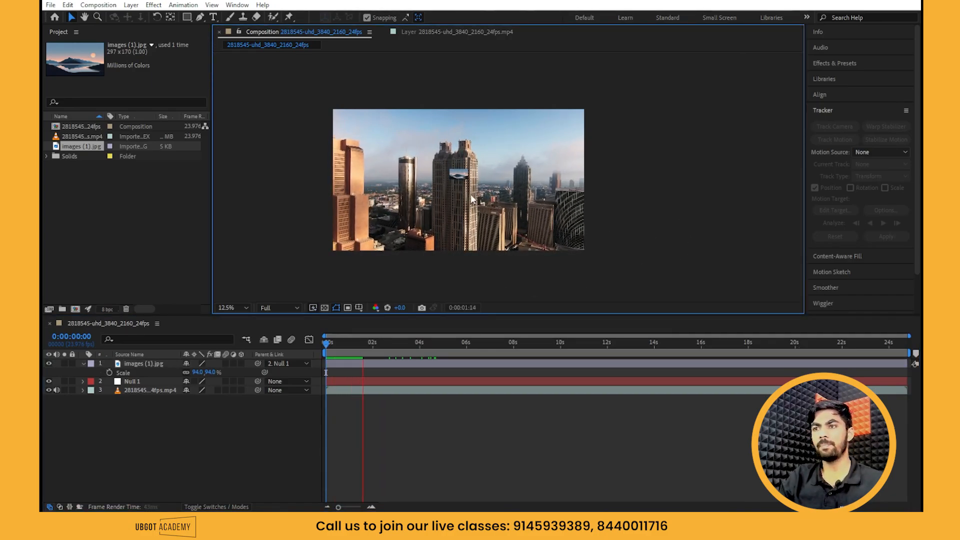
pyautogui.scroll(6, 470, 194)
pyautogui.scroll(4, 459, 179)
pyautogui.press('h')
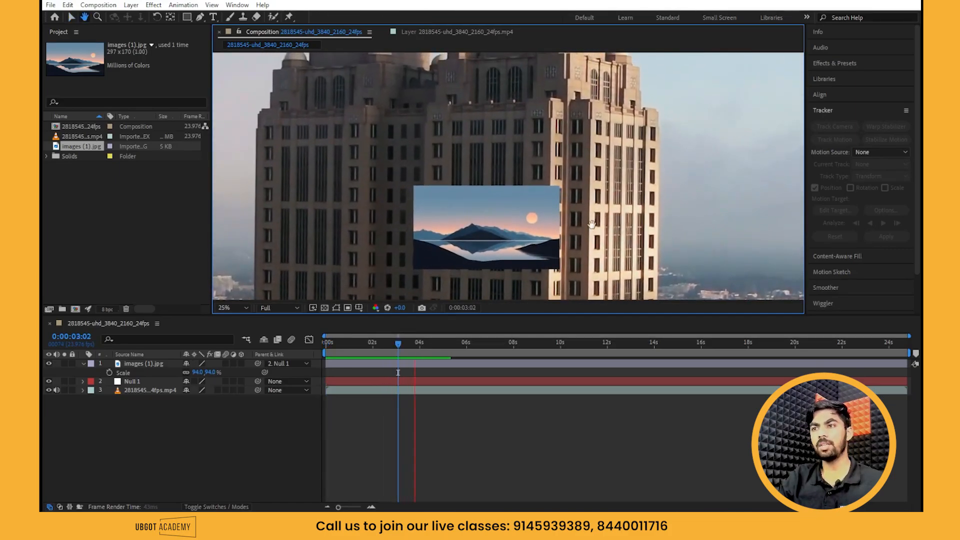
pyautogui.scroll(-4, 581, 230)
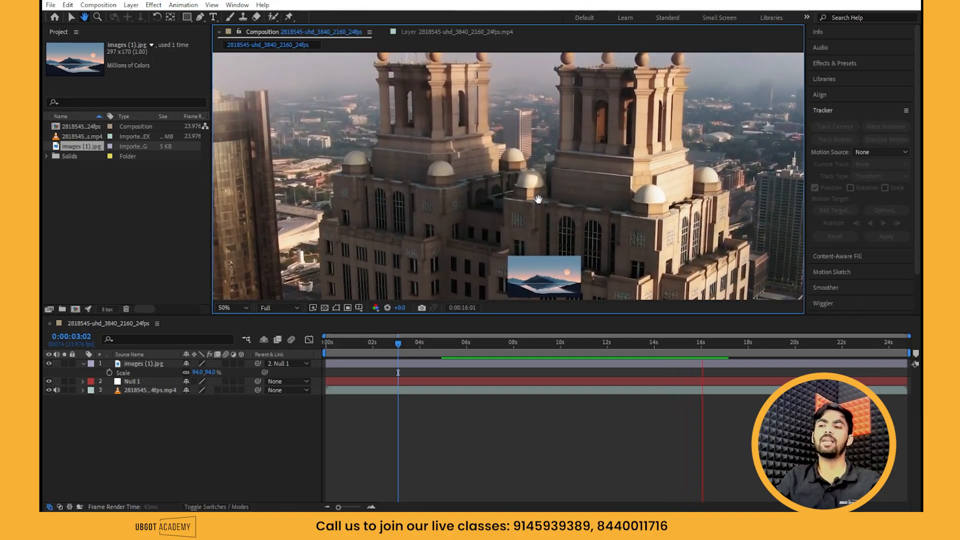
pyautogui.press('space')
# Step: Add a text layer reading "hello" from the start of the composition, parent it to Null 1, and preview its motion
pyautogui.click(151, 431)
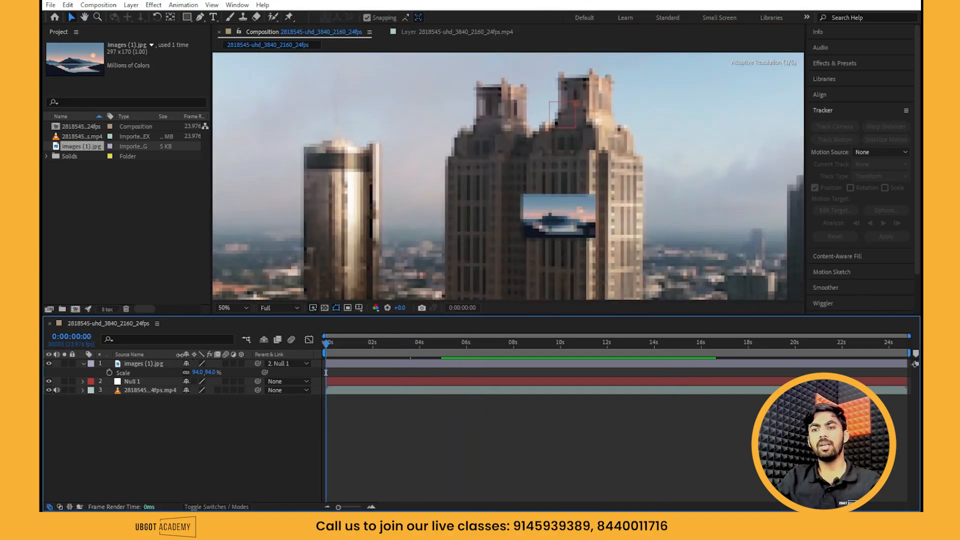
pyautogui.click(144, 363)
pyautogui.click(172, 432)
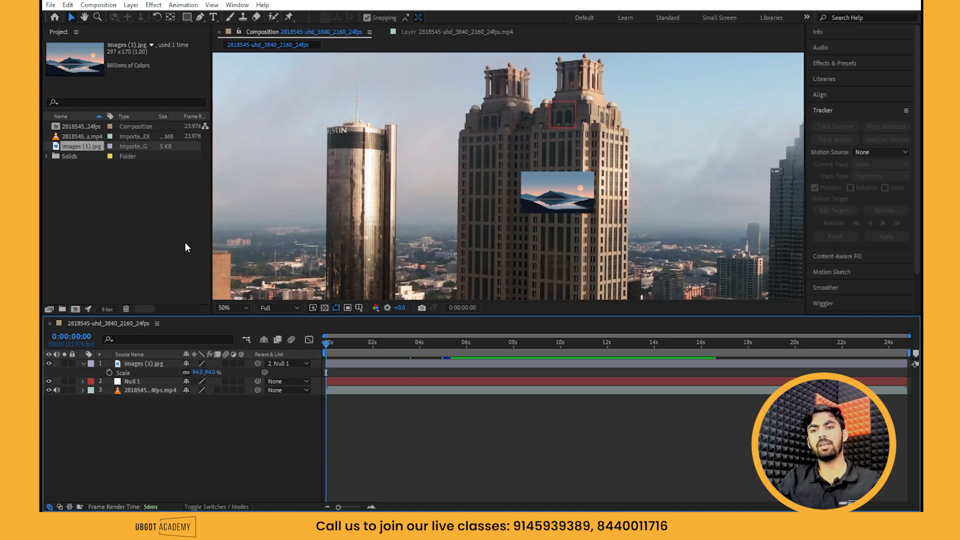
pyautogui.click(212, 17)
pyautogui.click(373, 145)
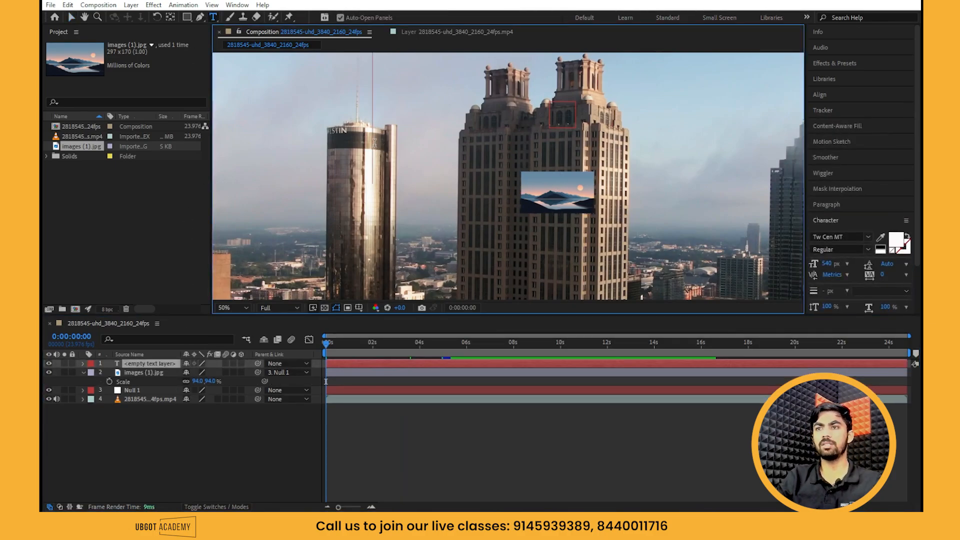
pyautogui.write('hello')
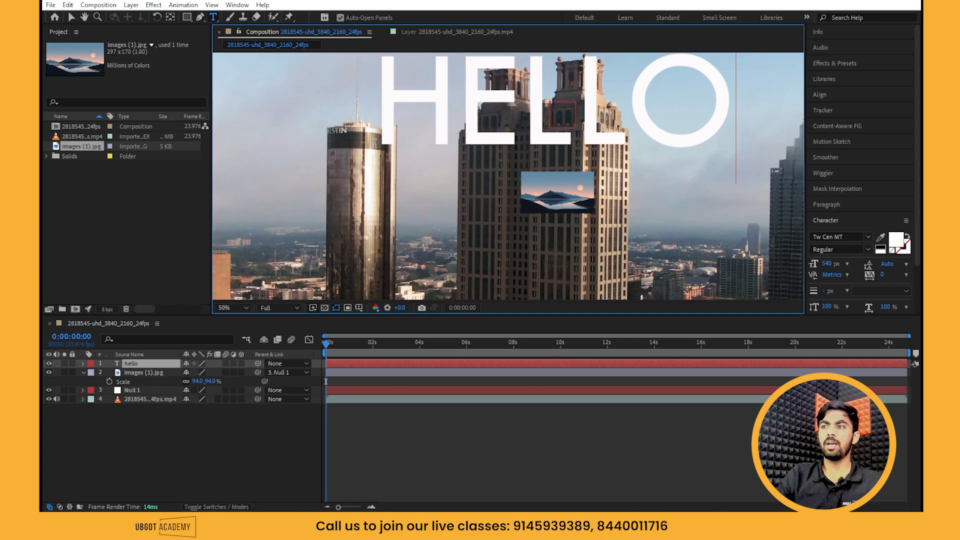
pyautogui.click(72, 17)
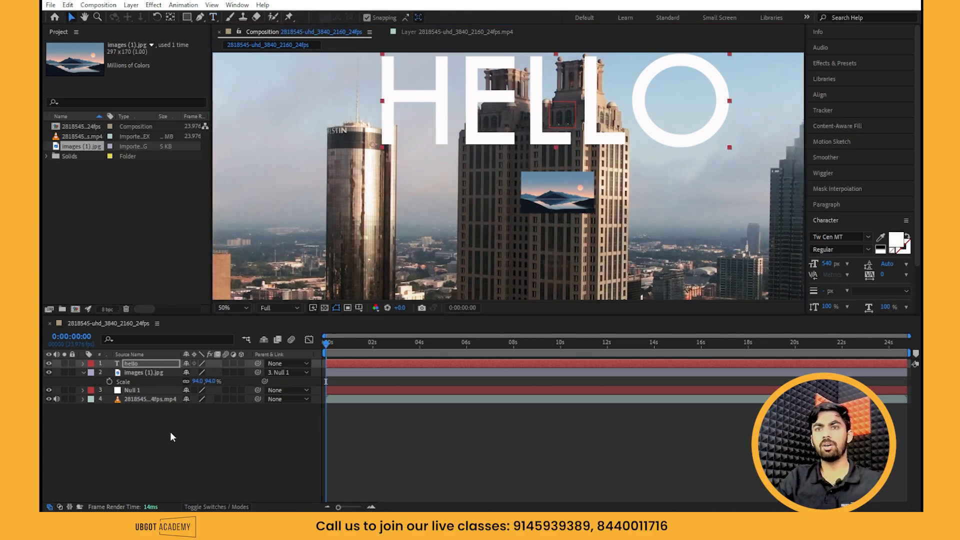
pyautogui.click(171, 432)
pyautogui.moveTo(258, 365); pyautogui.dragTo(140, 389)
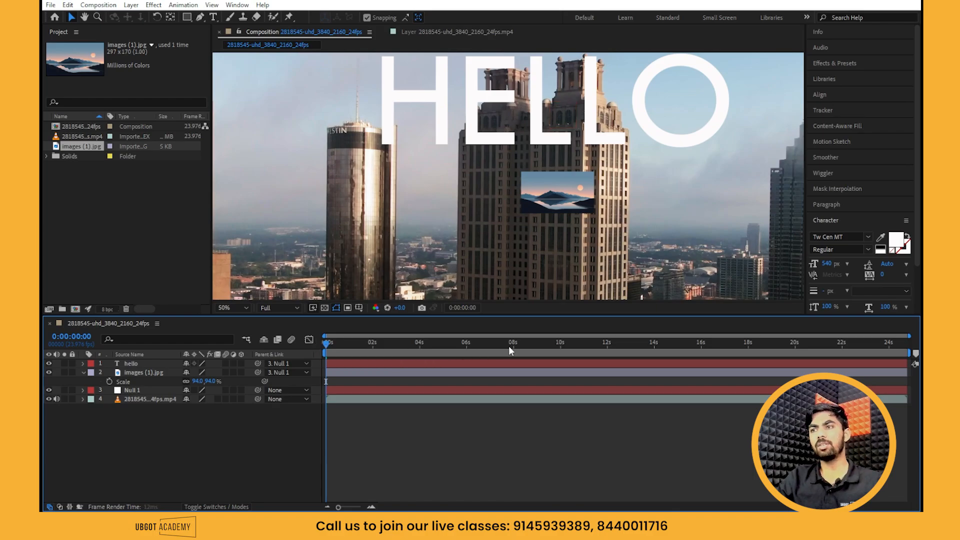
pyautogui.press('space')
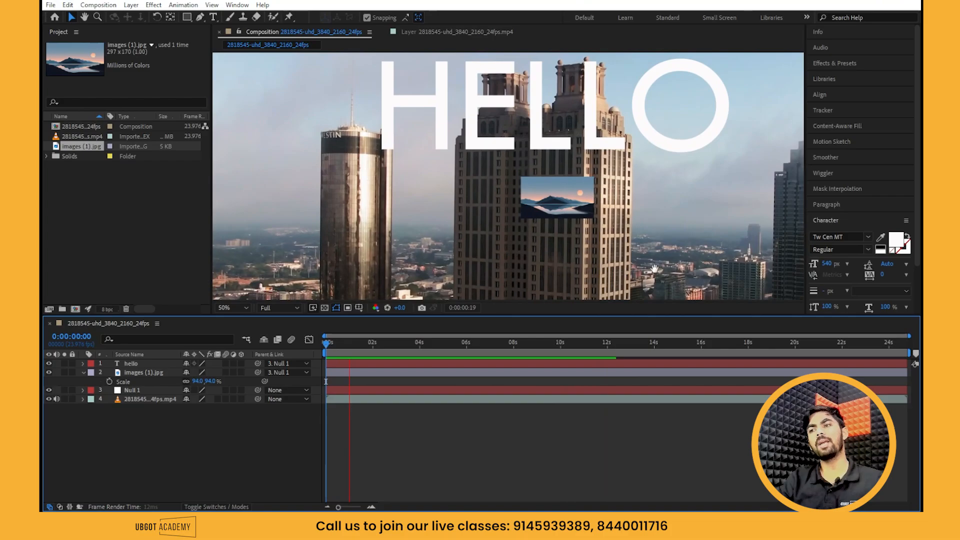
pyautogui.click(349, 340)
# Step: Delete all layers from the composition and add the skyline footage mp4 back to the empty timeline
pyautogui.moveTo(182, 422); pyautogui.dragTo(118, 363)
pyautogui.press('Delete')
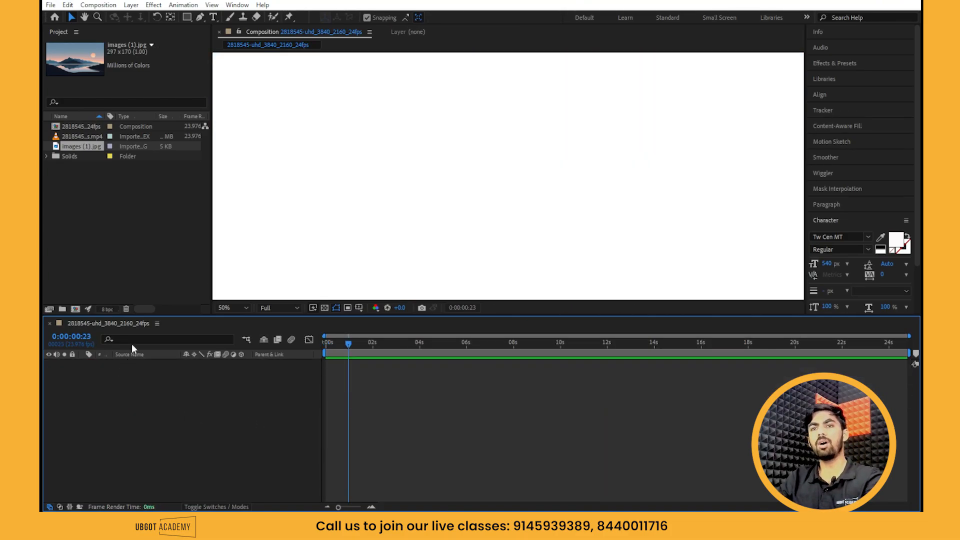
pyautogui.moveTo(95, 137); pyautogui.dragTo(125, 371)
pyautogui.scroll(-4, 414, 244)
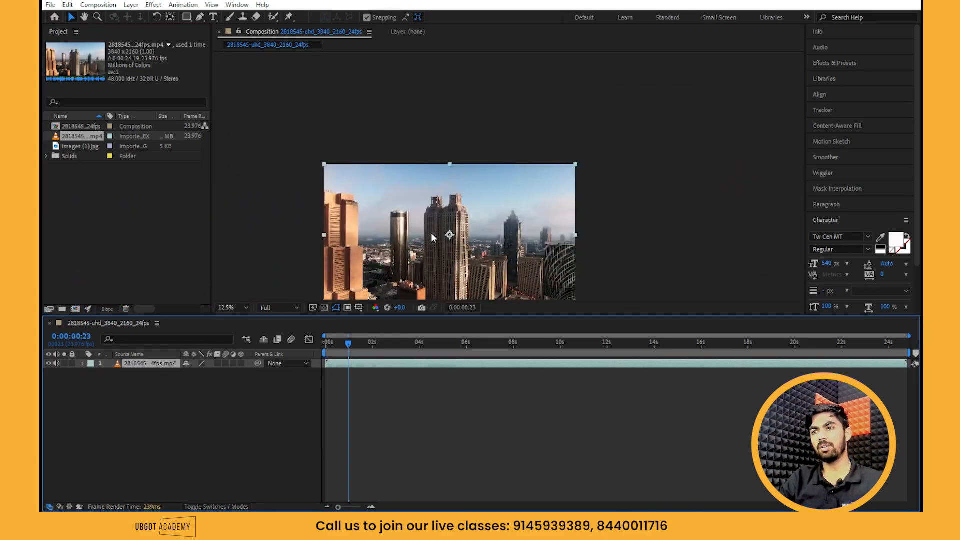
pyautogui.press('h')
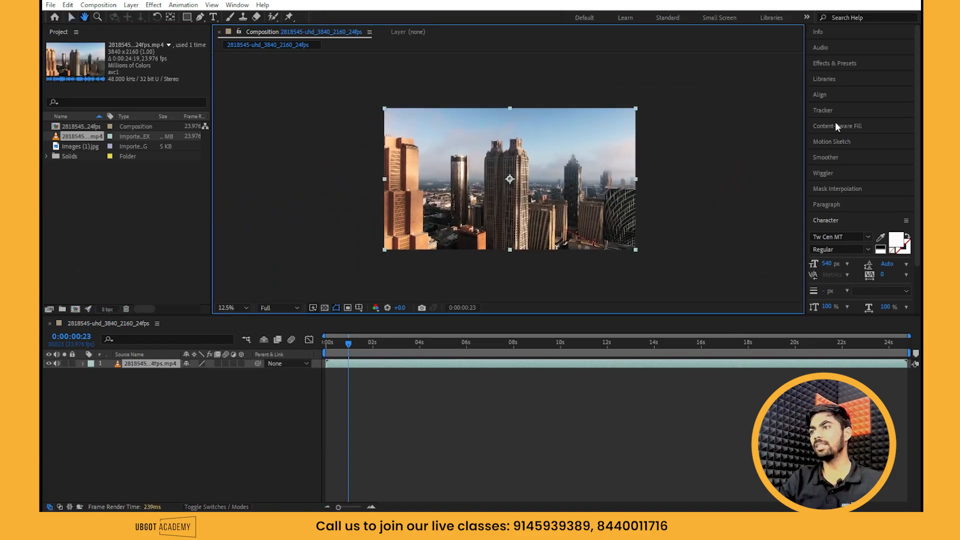
# Step: Start a new motion track on the footage and place Track Point 1 between the tall windows on the central tower's facade
pyautogui.click(831, 108)
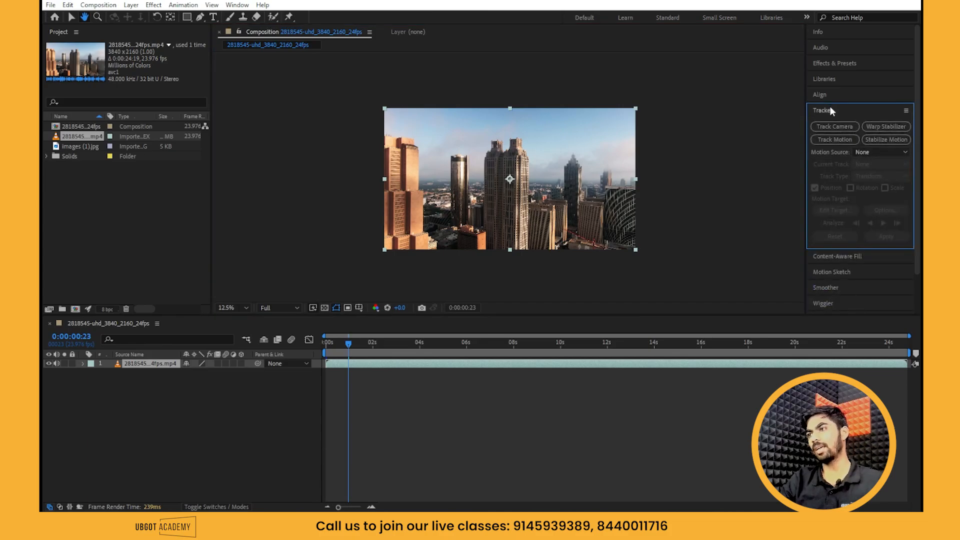
pyautogui.click(833, 140)
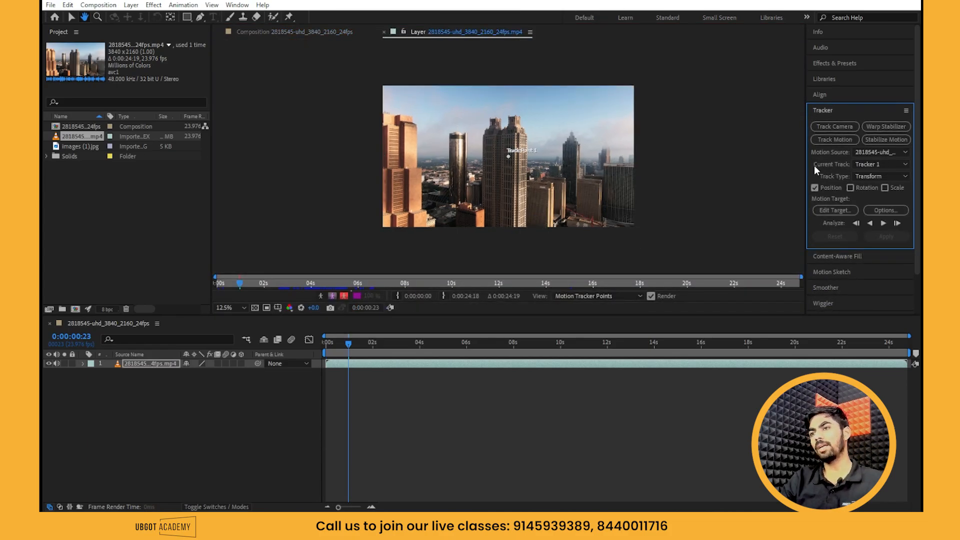
pyautogui.scroll(8, 511, 162)
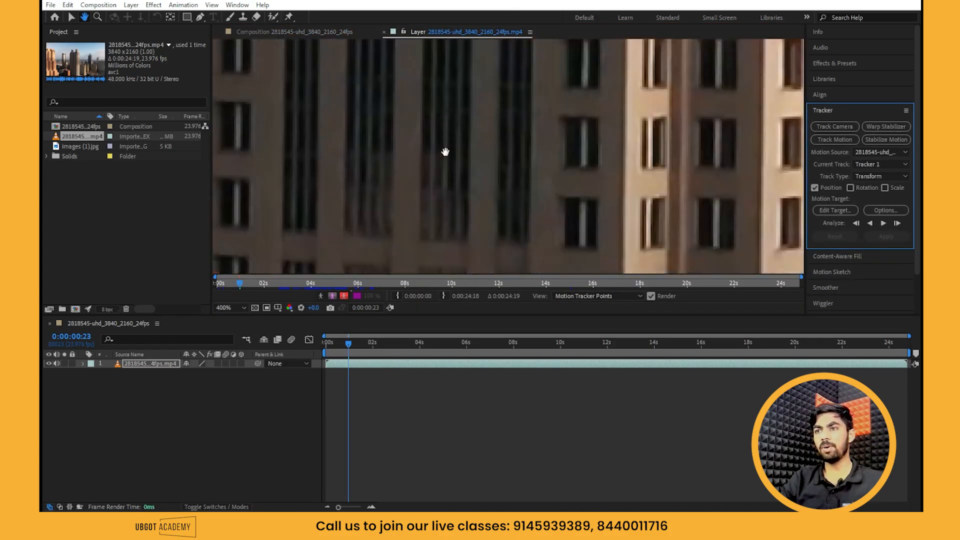
pyautogui.moveTo(432, 116); pyautogui.dragTo(496, 86)
pyautogui.click(74, 20)
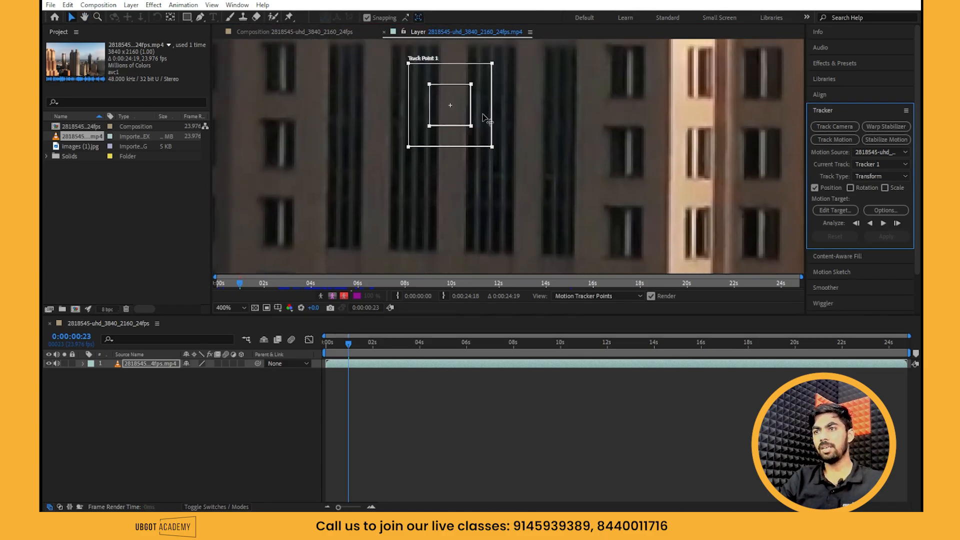
pyautogui.scroll(-6, 500, 100)
pyautogui.scroll(6, 496, 127)
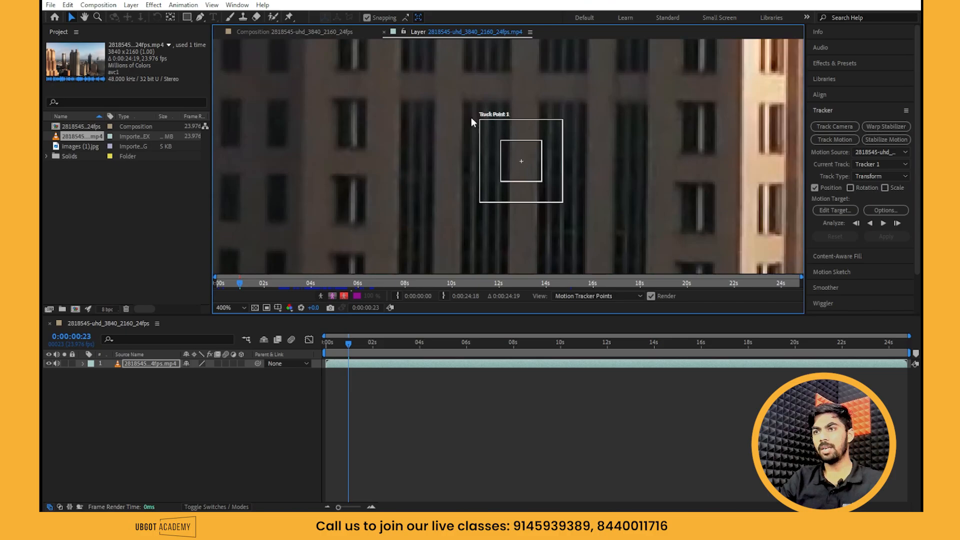
pyautogui.moveTo(545, 160); pyautogui.dragTo(549, 87)
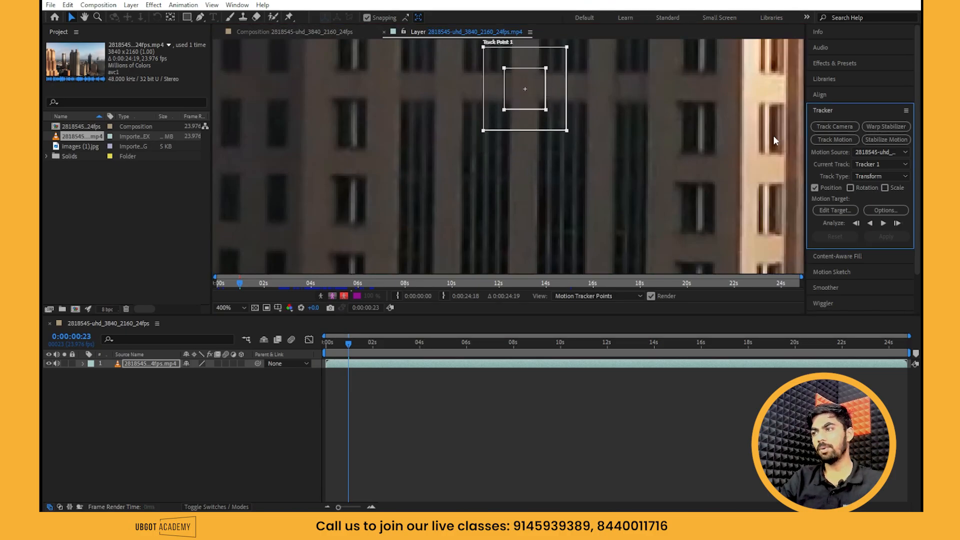
# Step: Enable Rotation and Scale tracking, and place Track Point 2 on the facade beside Track Point 1 at nearly the same height
pyautogui.click(852, 188)
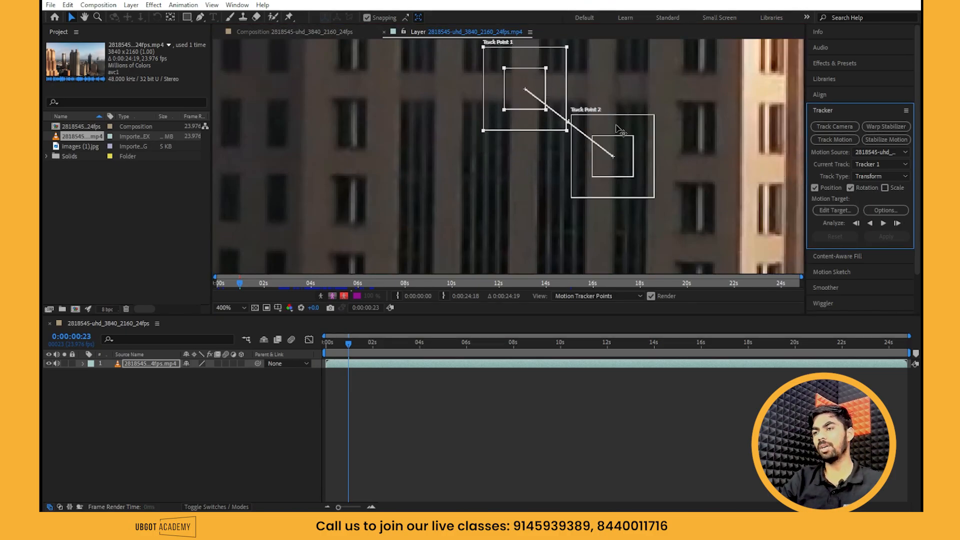
pyautogui.moveTo(626, 159); pyautogui.dragTo(680, 85)
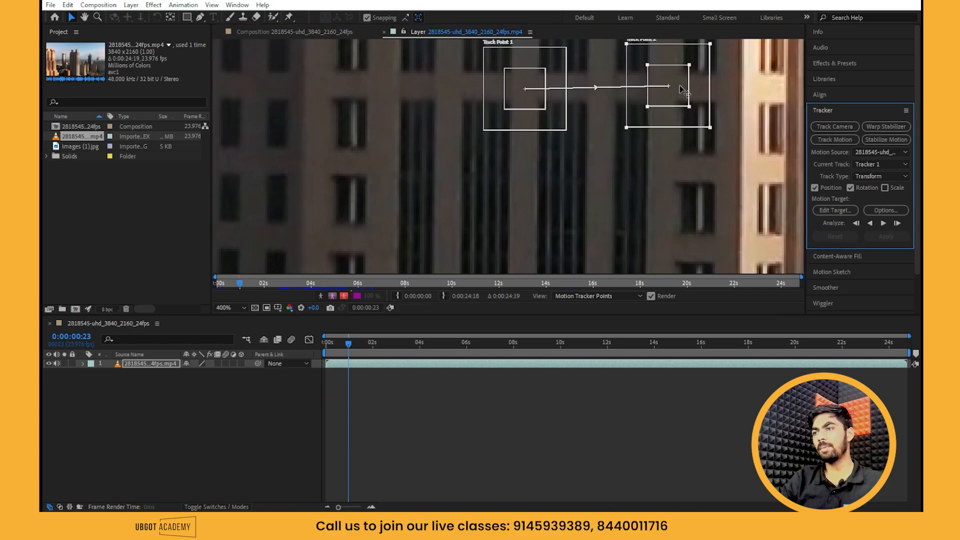
pyautogui.click(885, 188)
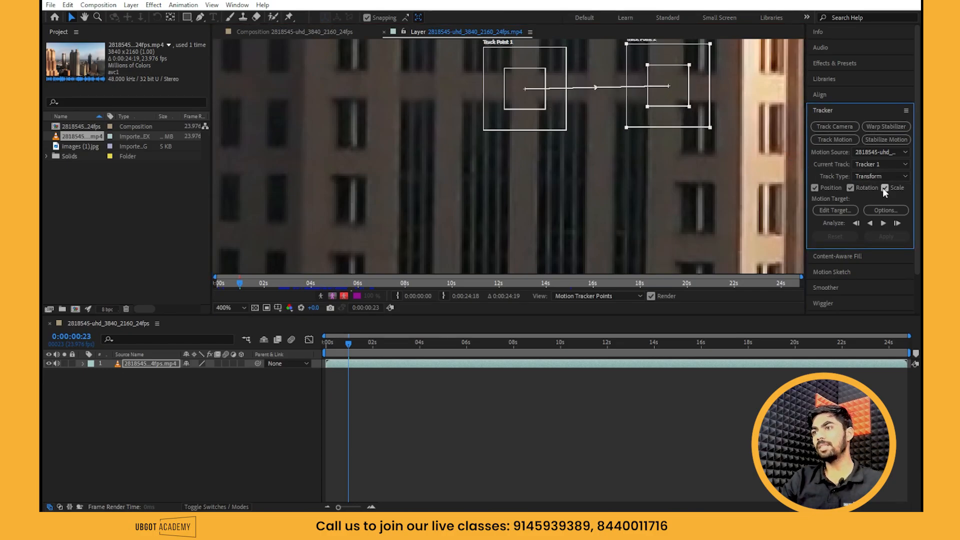
# Step: Play the footage around the two track points to check them and return to 0:00:00:00
pyautogui.scroll(-3, 705, 112)
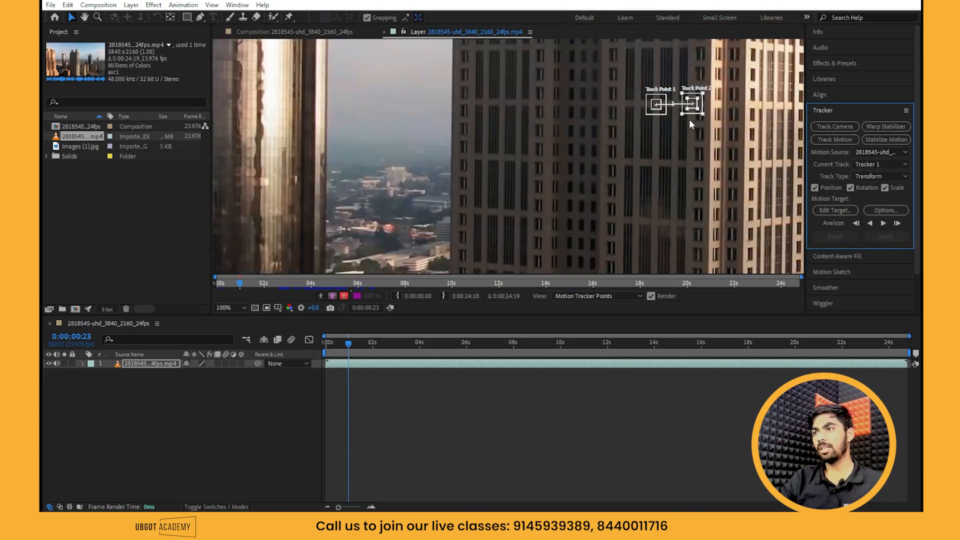
pyautogui.scroll(3, 693, 111)
pyautogui.press('space')
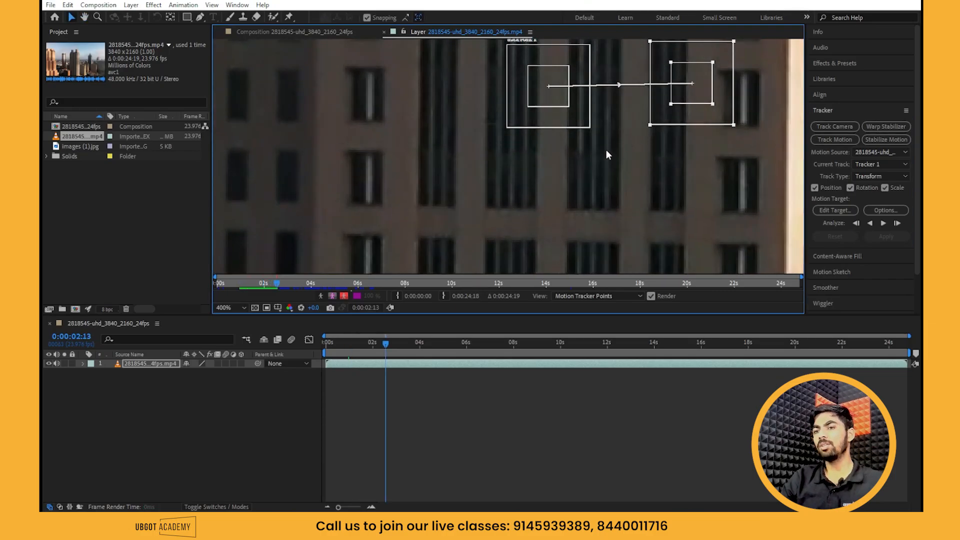
pyautogui.moveTo(386, 345); pyautogui.dragTo(322, 341)
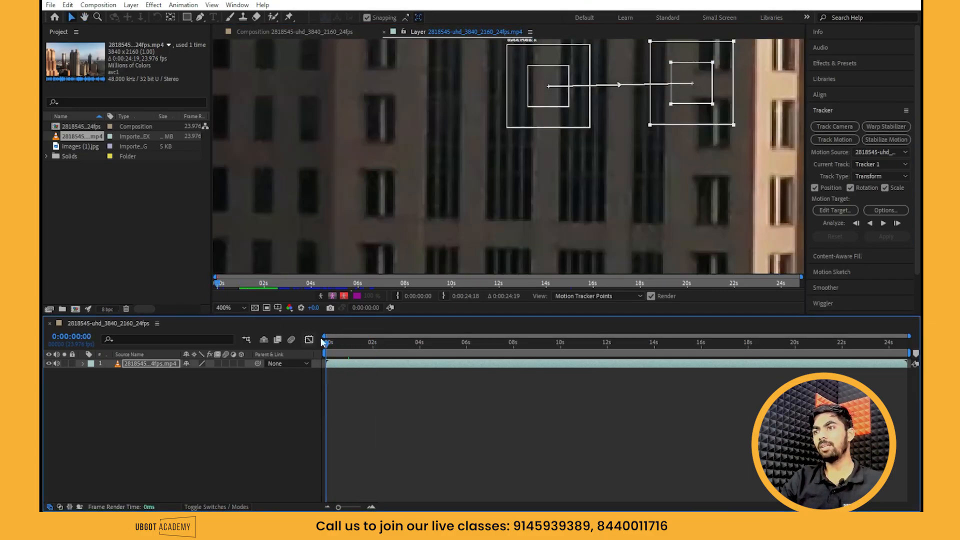
# Step: Try analyzing the two facade track points forward from the first frame, and reset the resulting track
pyautogui.scroll(-2, 520, 185)
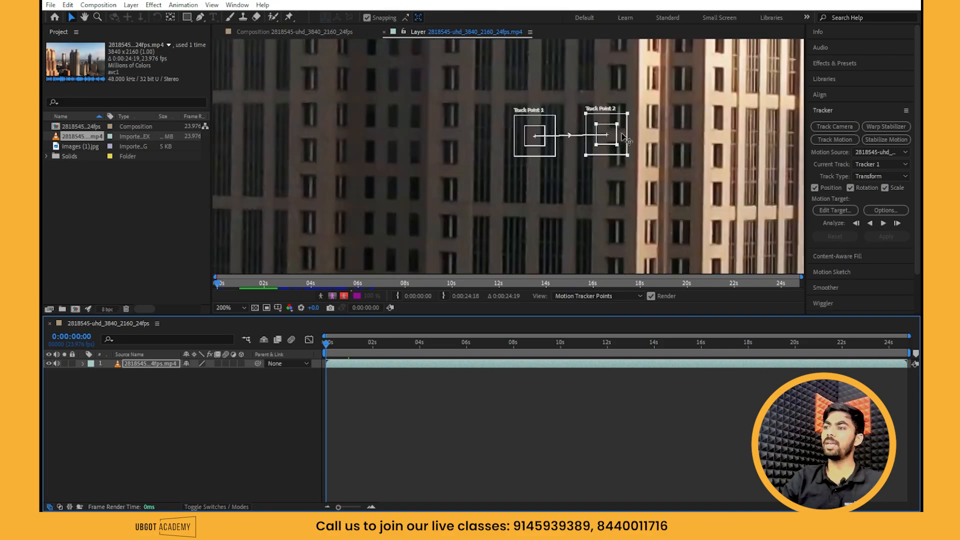
pyautogui.click(885, 224)
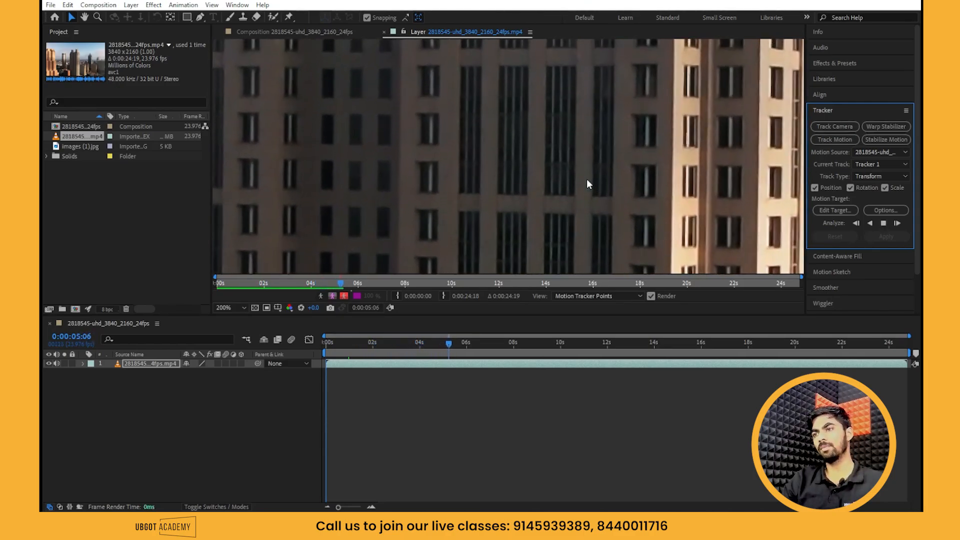
pyautogui.click(473, 346)
pyautogui.moveTo(473, 346); pyautogui.dragTo(326, 345)
pyautogui.scroll(-8, 562, 155)
pyautogui.scroll(6, 561, 155)
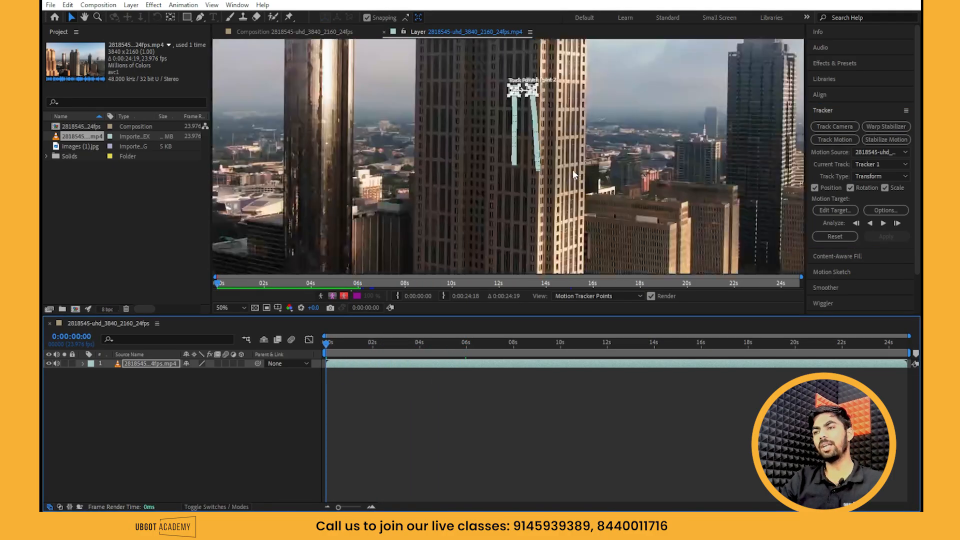
pyautogui.click(835, 236)
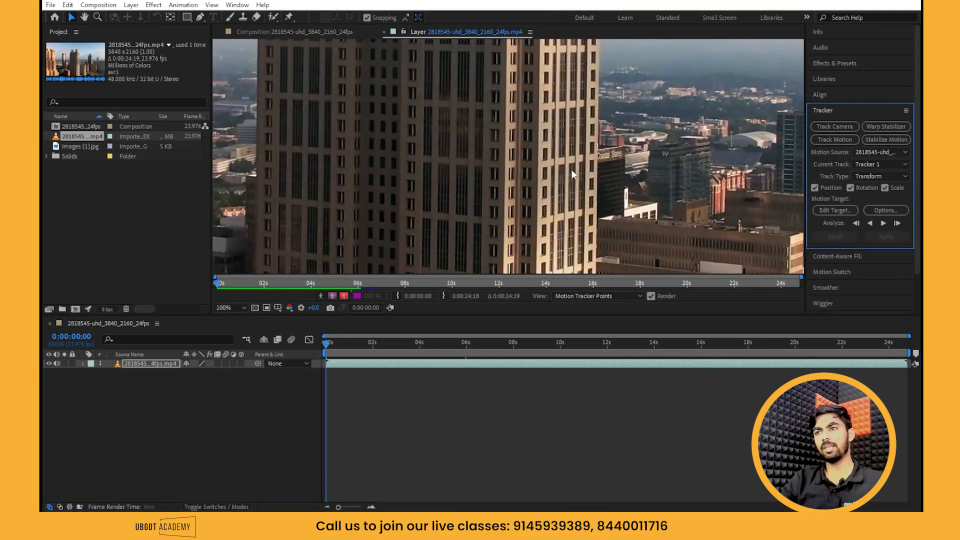
# Step: Move Track Point 2 well above Track Point 1 on the central tower's facade
pyautogui.scroll(-2, 488, 143)
pyautogui.press('space')
pyautogui.moveTo(470, 111); pyautogui.dragTo(501, 214)
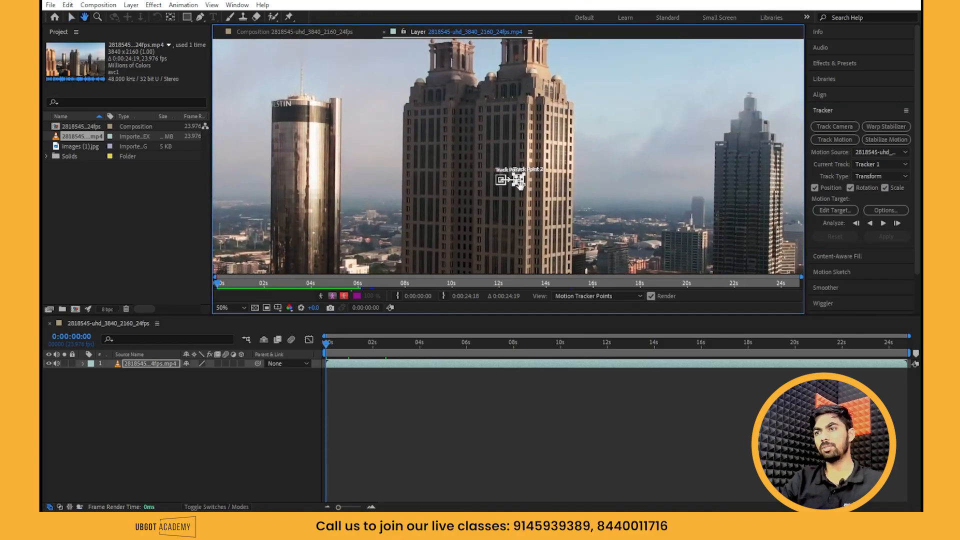
pyautogui.scroll(2, 520, 186)
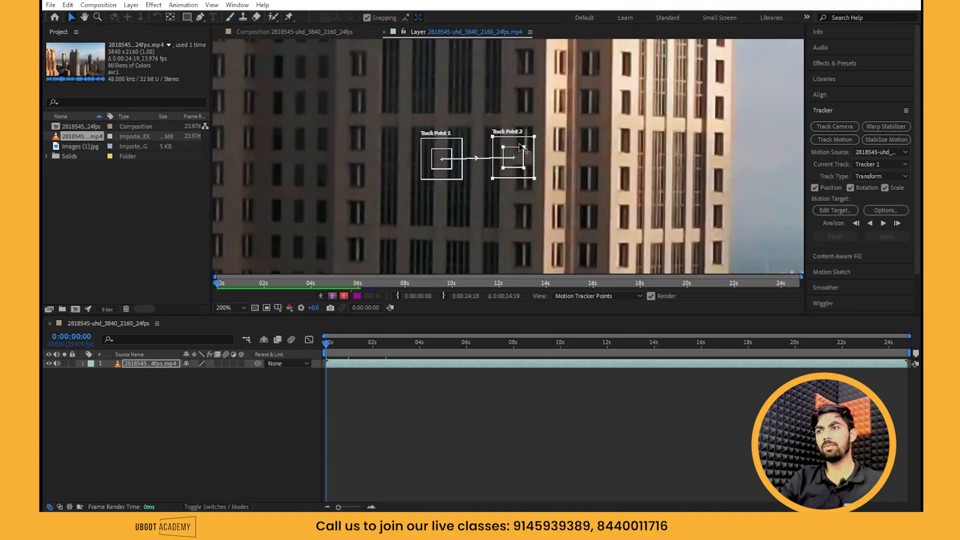
pyautogui.moveTo(528, 164); pyautogui.dragTo(560, 252)
pyautogui.moveTo(553, 161); pyautogui.dragTo(560, 69)
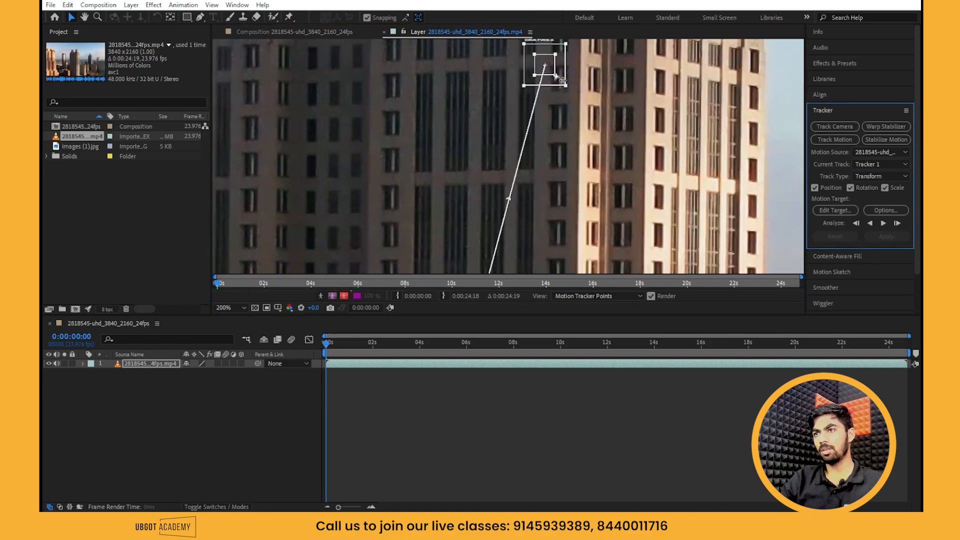
# Step: Move Track Point 1 to the ledge near the central tower's top and place Track Point 2 beside it at nearly the same height
pyautogui.scroll(-2, 520, 163)
pyautogui.scroll(3, 510, 212)
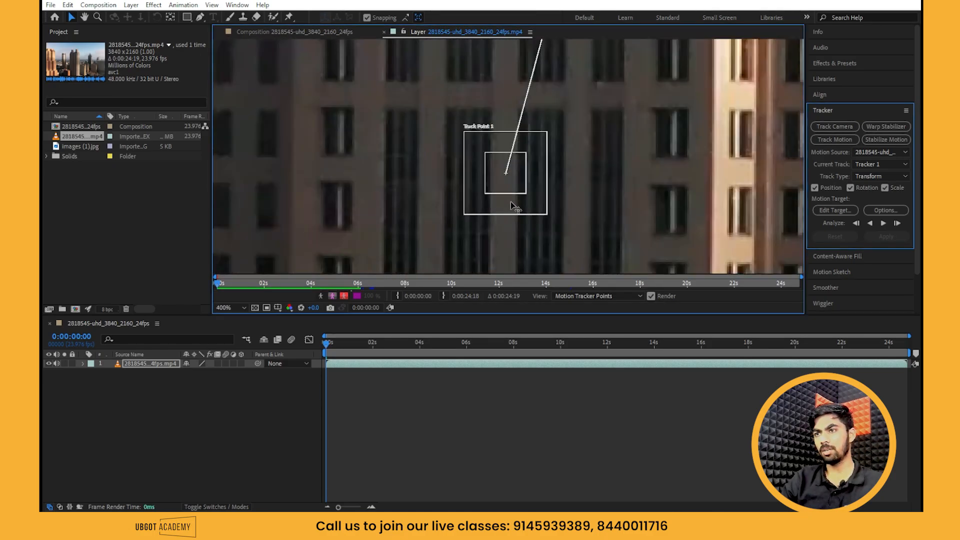
pyautogui.moveTo(509, 194); pyautogui.dragTo(416, 305)
pyautogui.moveTo(424, 255); pyautogui.dragTo(425, 152)
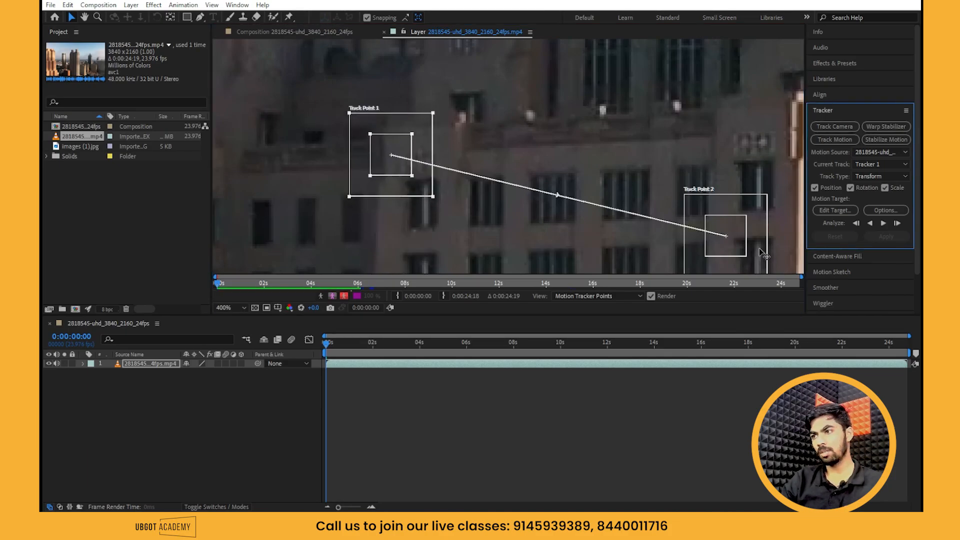
pyautogui.moveTo(764, 254); pyautogui.dragTo(730, 164)
pyautogui.scroll(-4, 694, 184)
pyautogui.scroll(6, 701, 175)
pyautogui.scroll(-4, 674, 215)
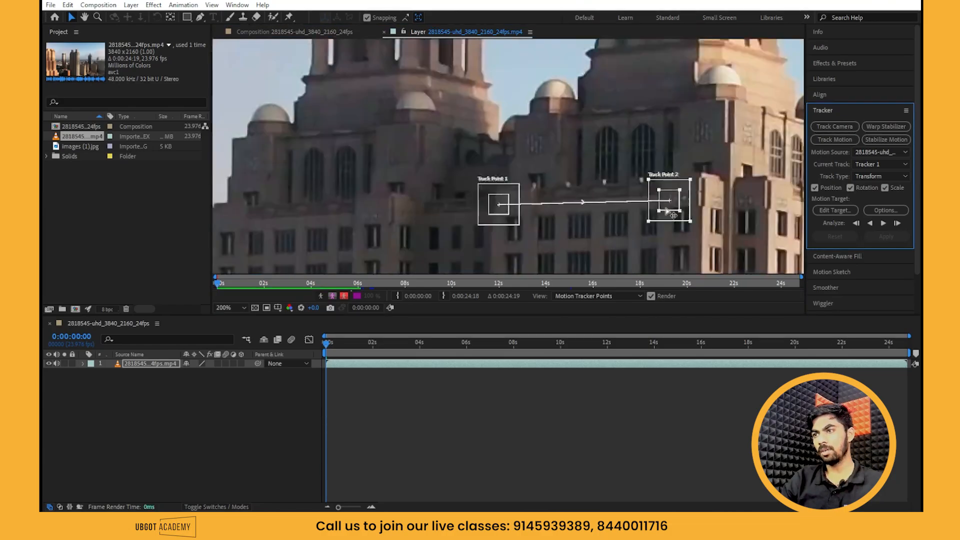
# Step: Analyze both track points forward through the whole footage and inspect their motion paths at 0:00:11:00
pyautogui.click(882, 223)
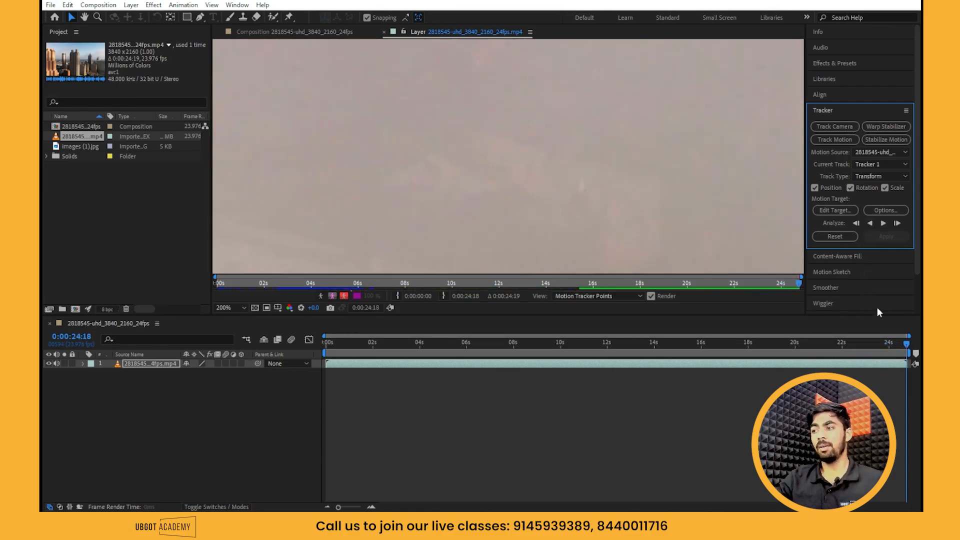
pyautogui.moveTo(908, 348); pyautogui.dragTo(606, 340)
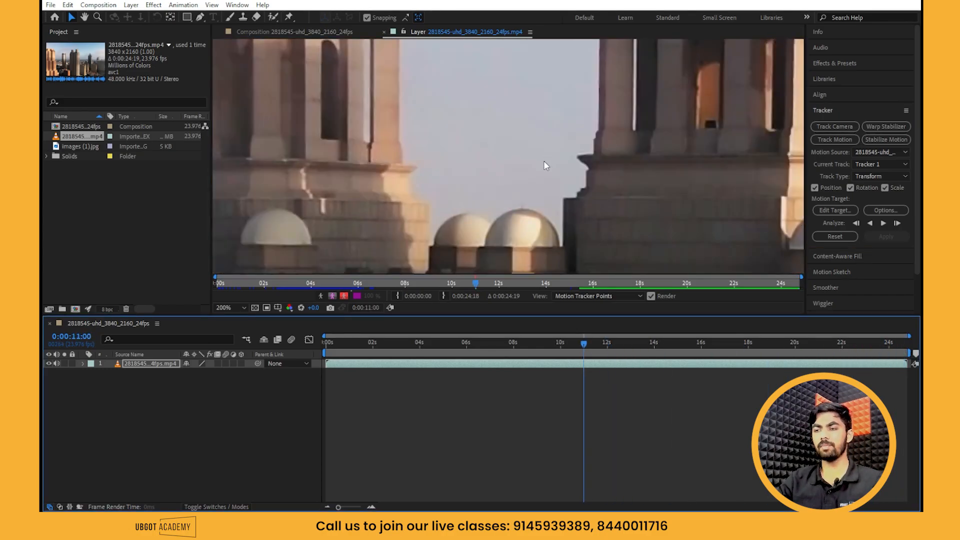
pyautogui.scroll(-3, 477, 191)
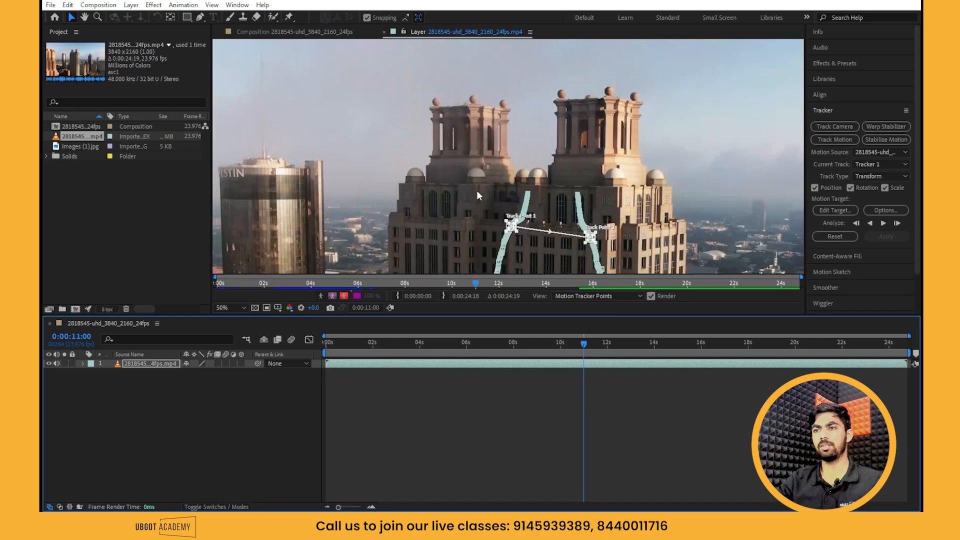
pyautogui.press('h')
pyautogui.moveTo(497, 219); pyautogui.dragTo(526, 141)
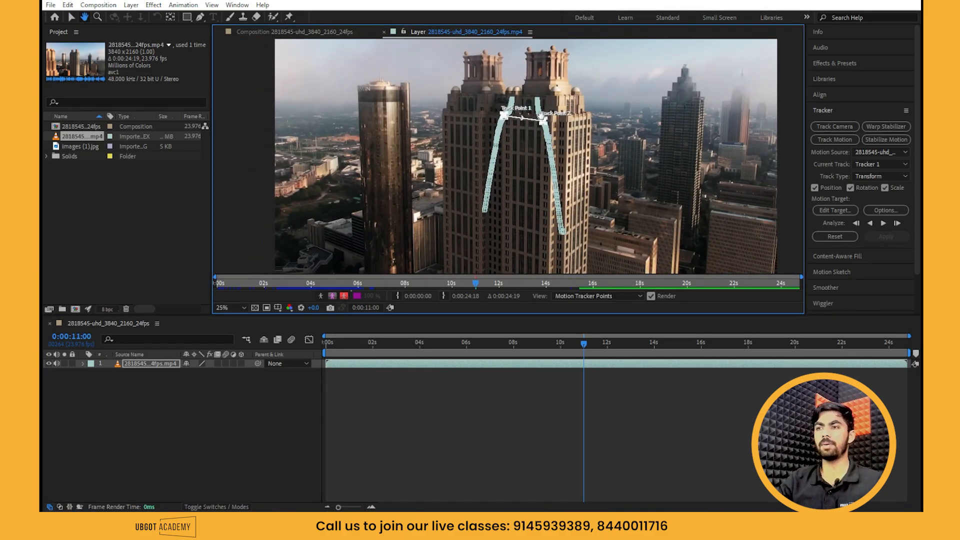
# Step: Create a new null object in the composition
pyautogui.rightClick(174, 412)
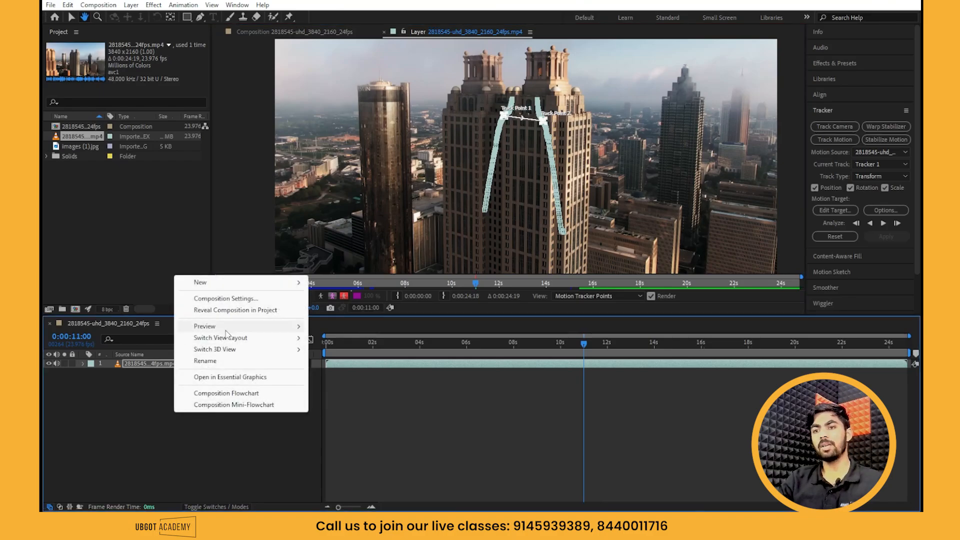
pyautogui.moveTo(209, 287)
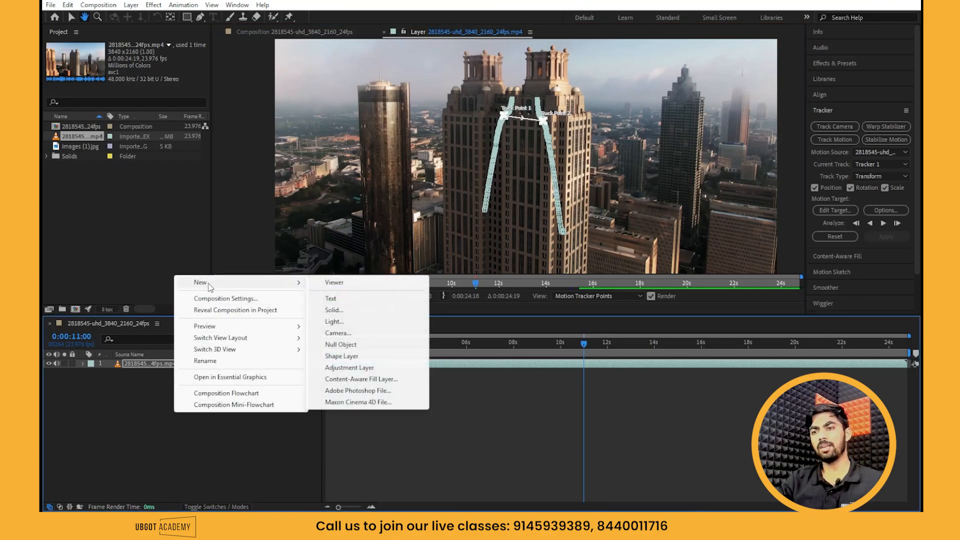
pyautogui.click(350, 346)
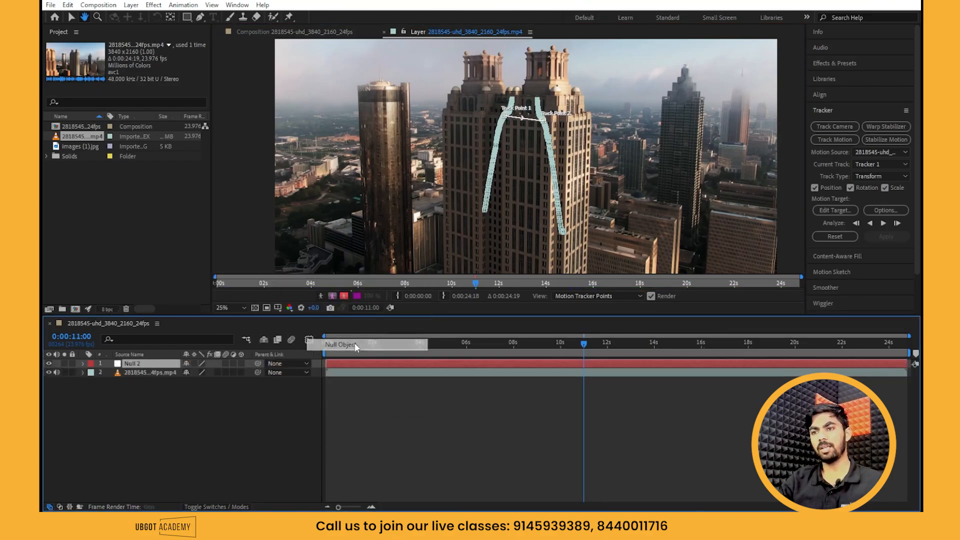
# Step: Set the new null as the tracker's motion target and apply the tracking data to X and Y dimensions
pyautogui.click(843, 212)
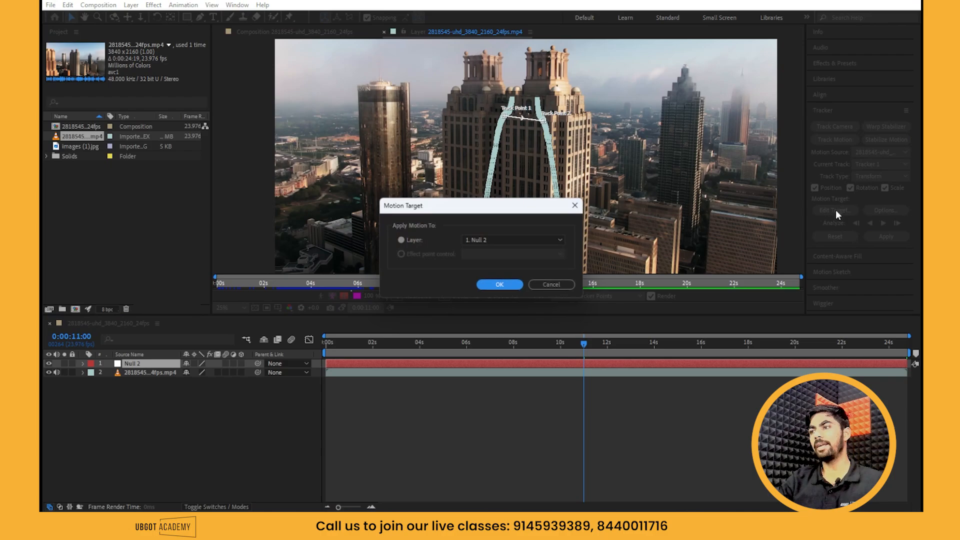
pyautogui.click(480, 241)
pyautogui.click(504, 288)
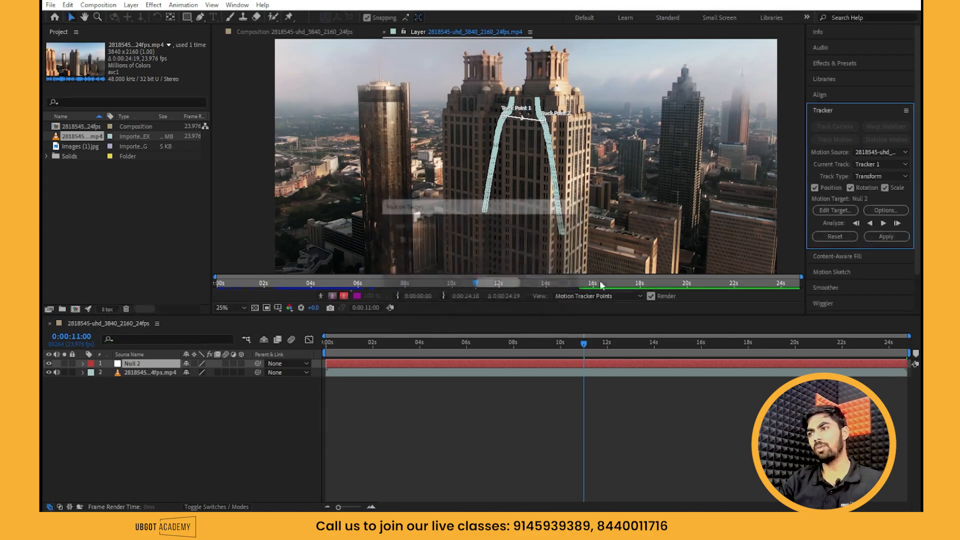
pyautogui.click(883, 234)
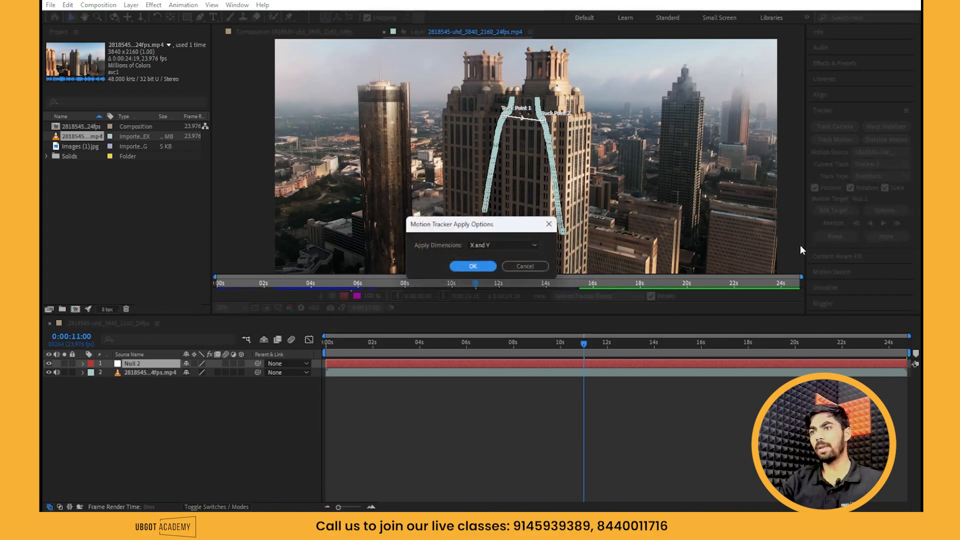
pyautogui.click(482, 269)
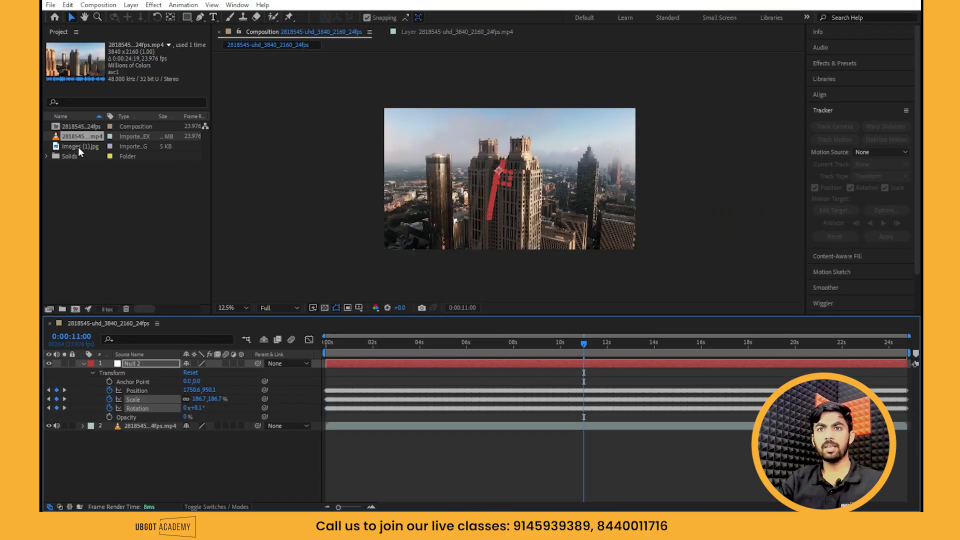
# Step: Add images (1).jpg to the timeline above the tracked null and parent it to that null
pyautogui.moveTo(79, 147); pyautogui.dragTo(232, 362)
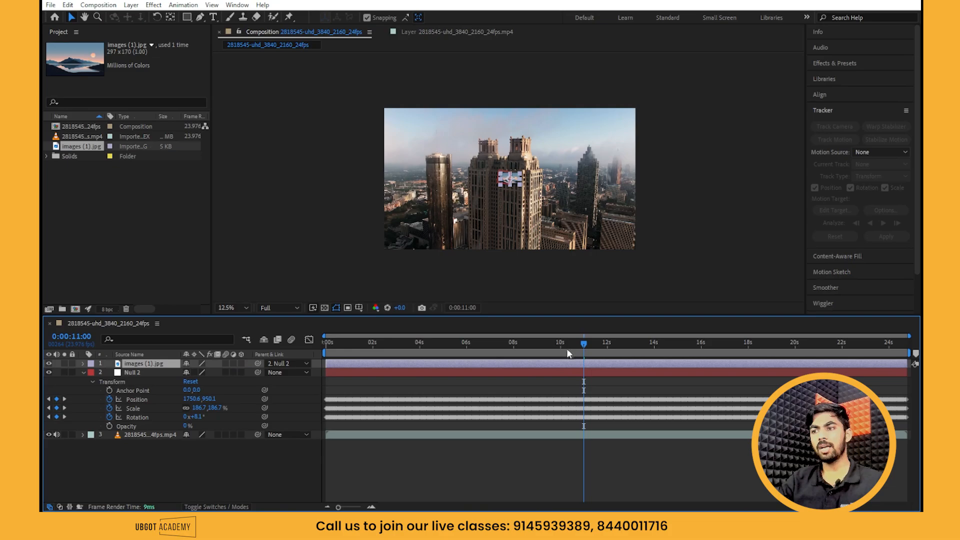
# Step: Play the composition from the first frame to check how the image follows the tower, and return to 0:00:00:00
pyautogui.moveTo(583, 347); pyautogui.dragTo(309, 350)
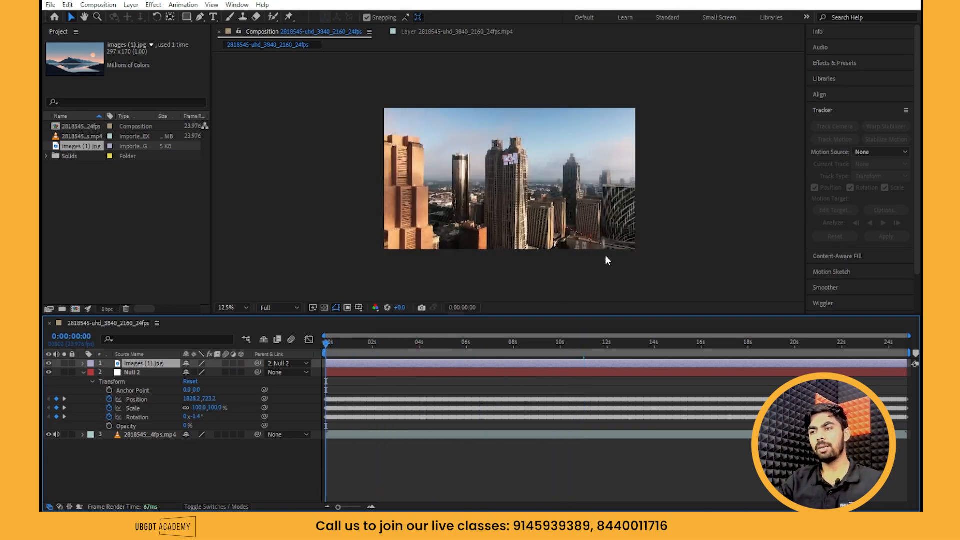
pyautogui.click(704, 205)
pyautogui.press('h')
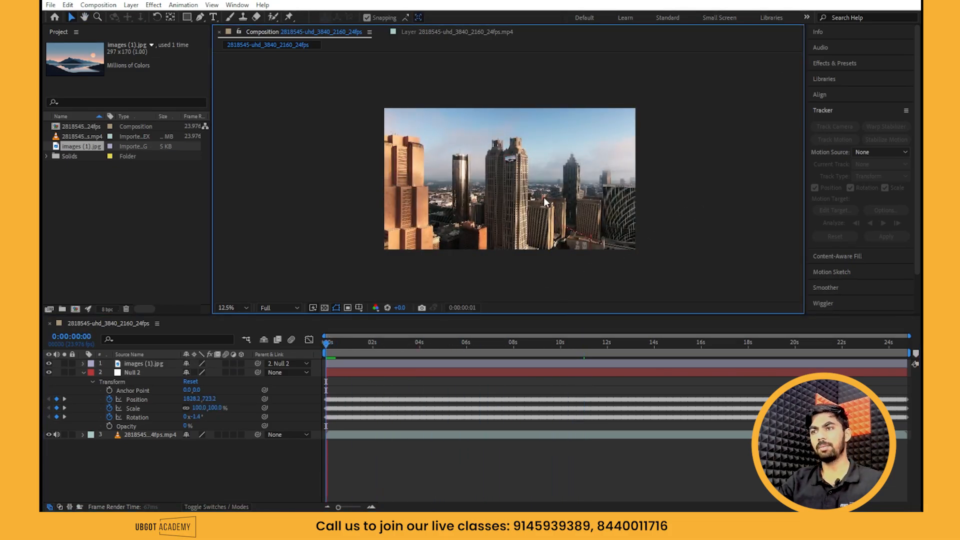
pyautogui.scroll(4, 544, 197)
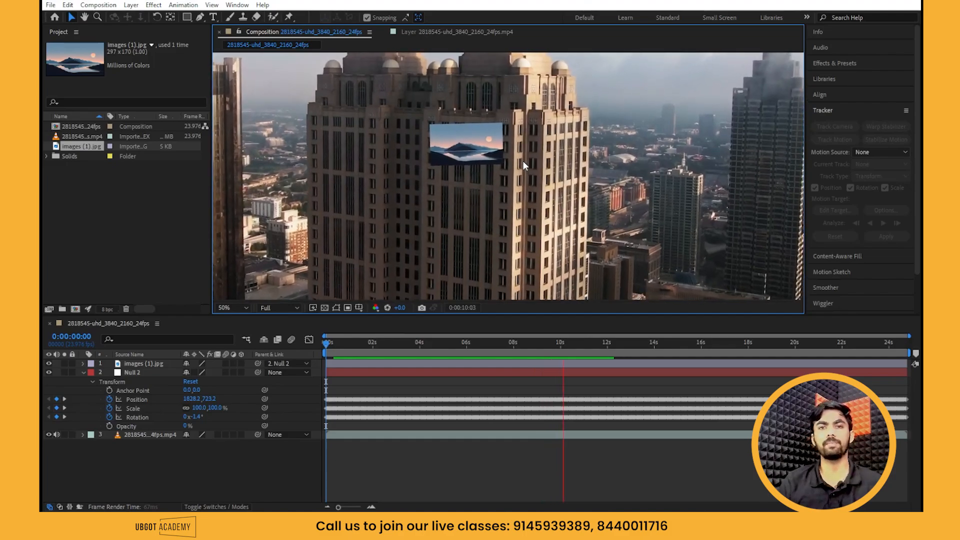
pyautogui.press('space')
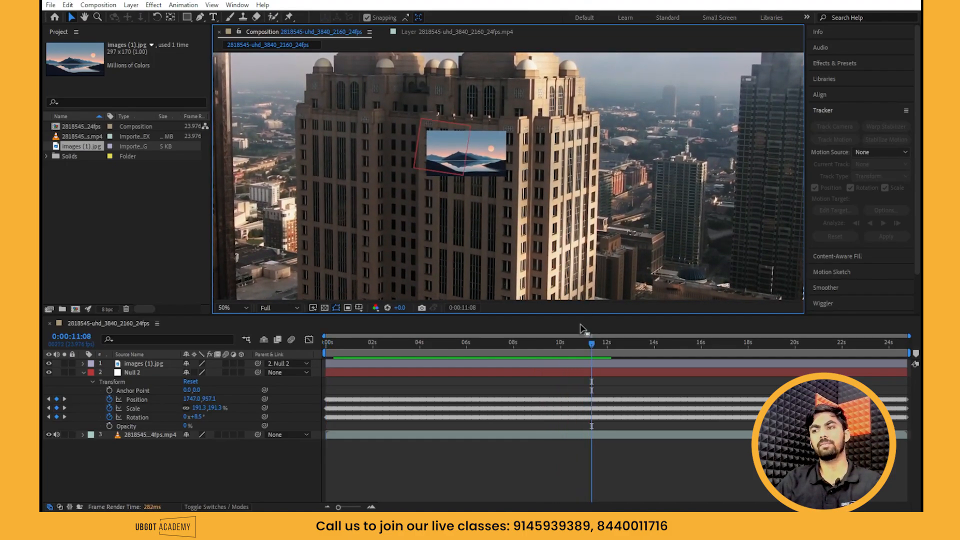
pyautogui.moveTo(592, 345); pyautogui.dragTo(328, 345)
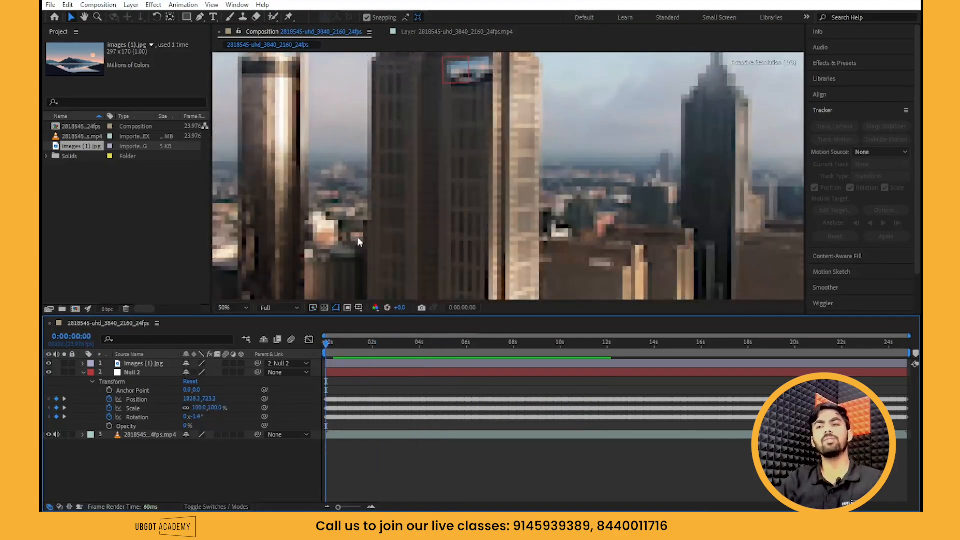
pyautogui.scroll(-1, 427, 185)
pyautogui.scroll(-2, 509, 164)
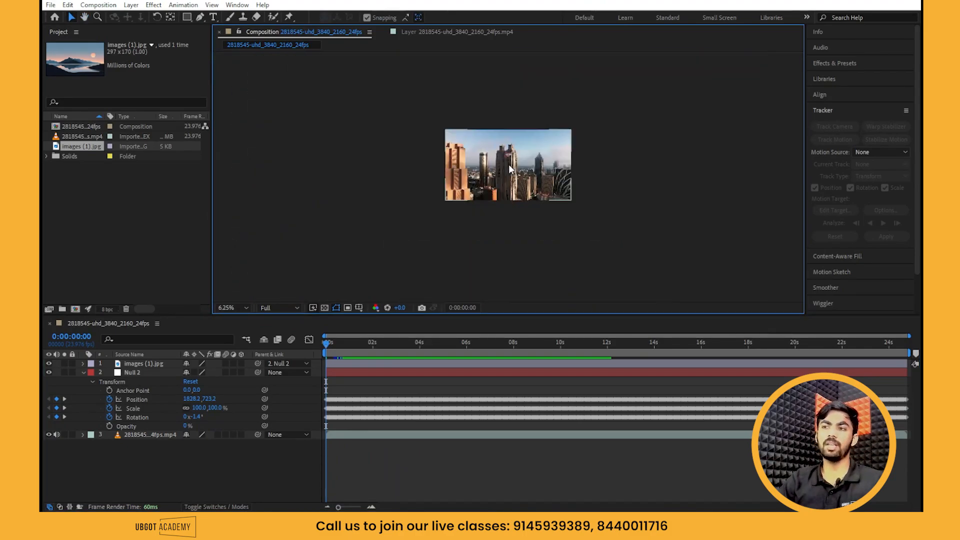
pyautogui.scroll(1, 512, 171)
pyautogui.scroll(1, 512, 171)
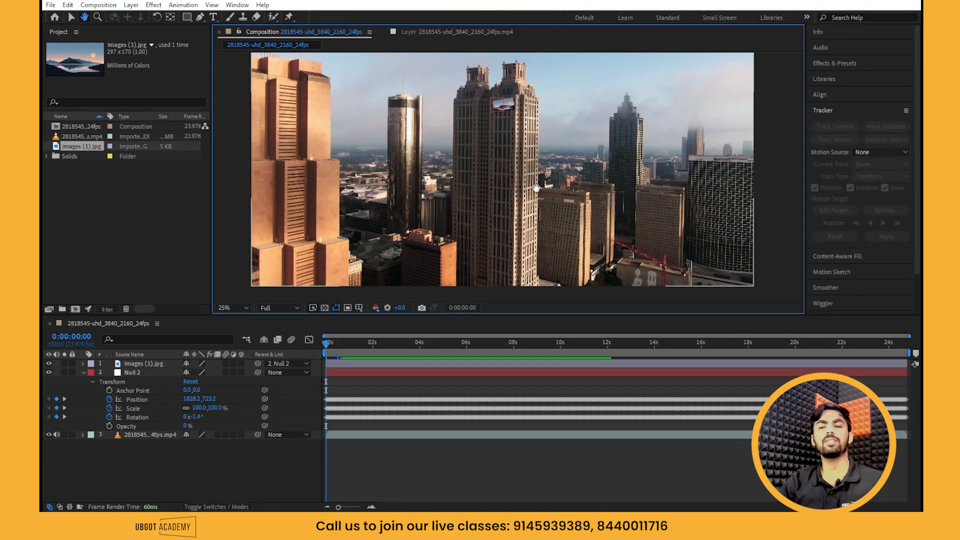